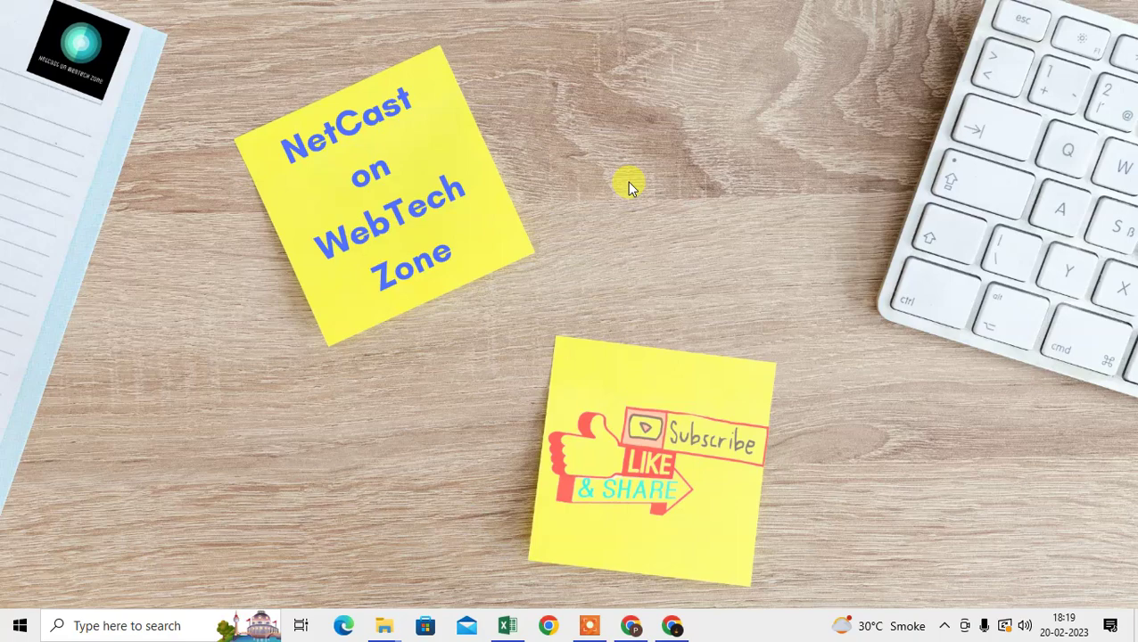
# Refresh the desktop twice from its context menu, then expand the hidden tray icons
pyautogui.rightClick(569, 75)
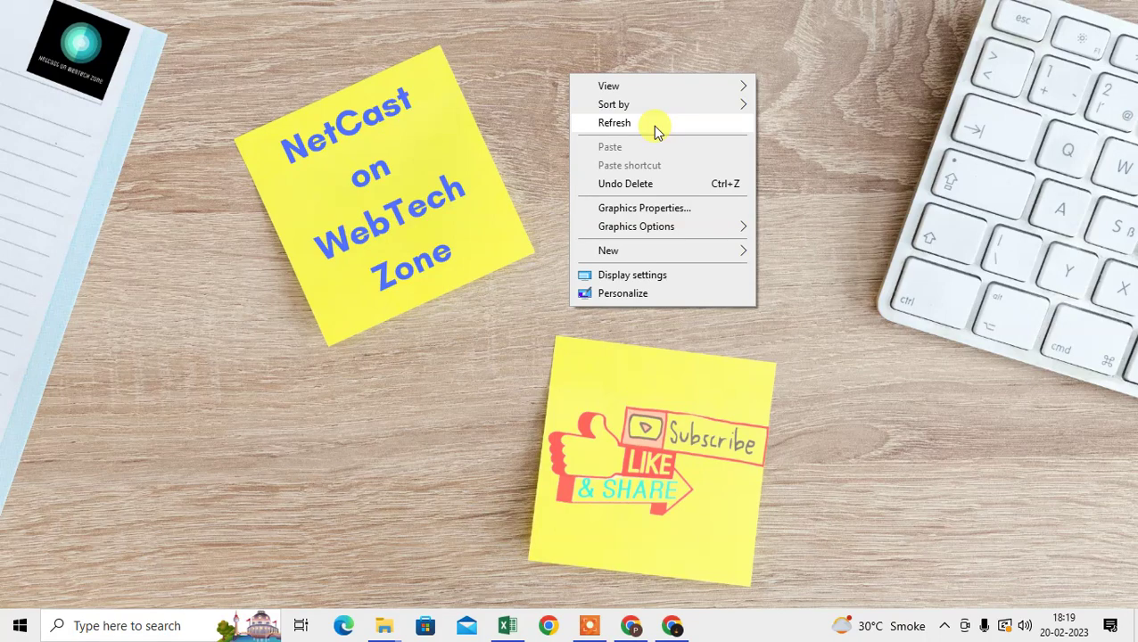
pyautogui.click(656, 125)
pyautogui.rightClick(614, 128)
pyautogui.click(682, 176)
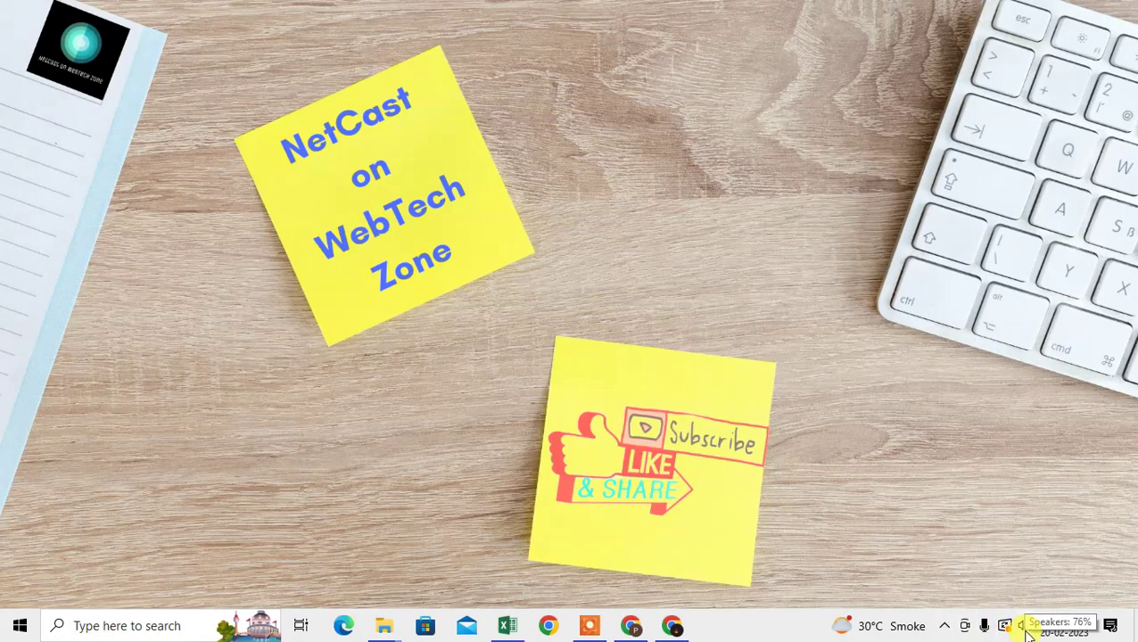
pyautogui.click(947, 625)
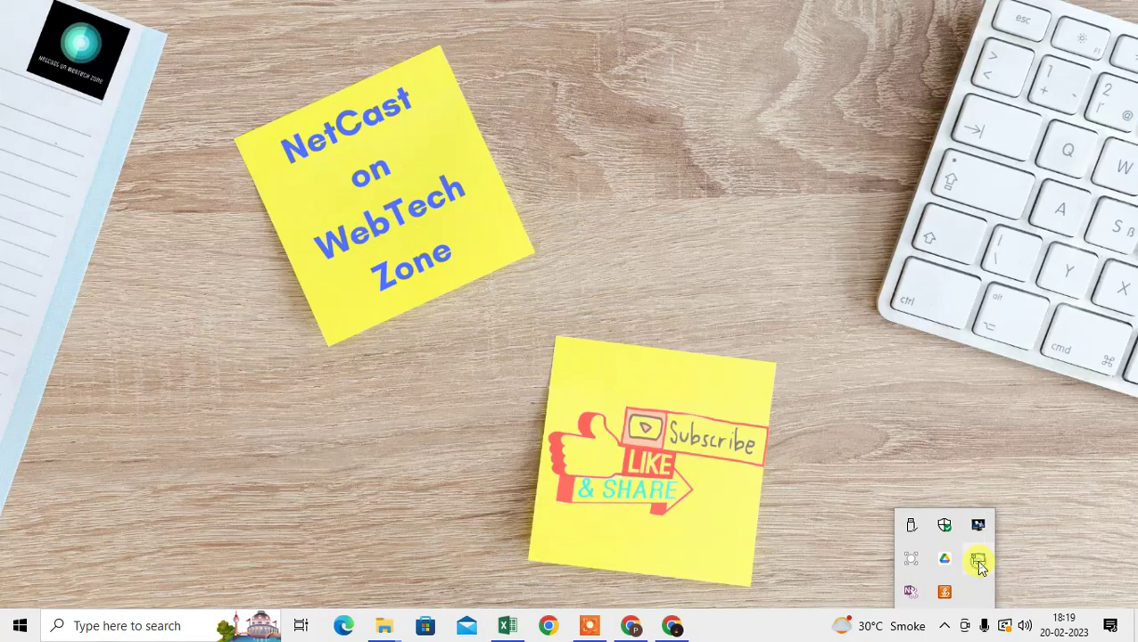
# Open Network & Internet settings from the tray, then search the taskbar for 'netword and in'
pyautogui.click(978, 562)
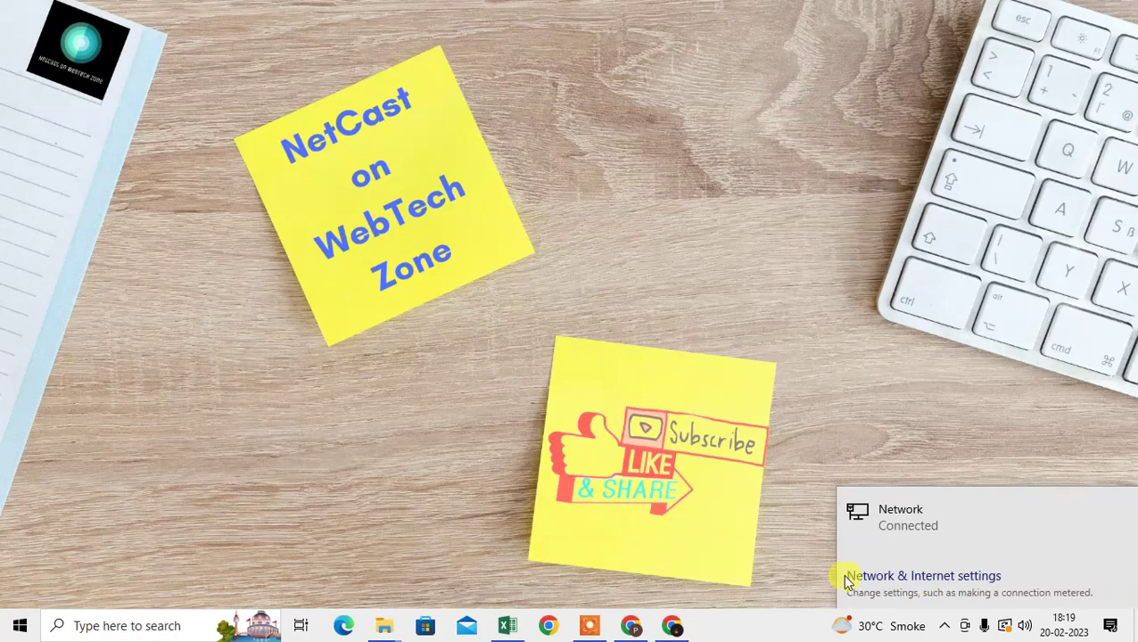
pyautogui.click(896, 582)
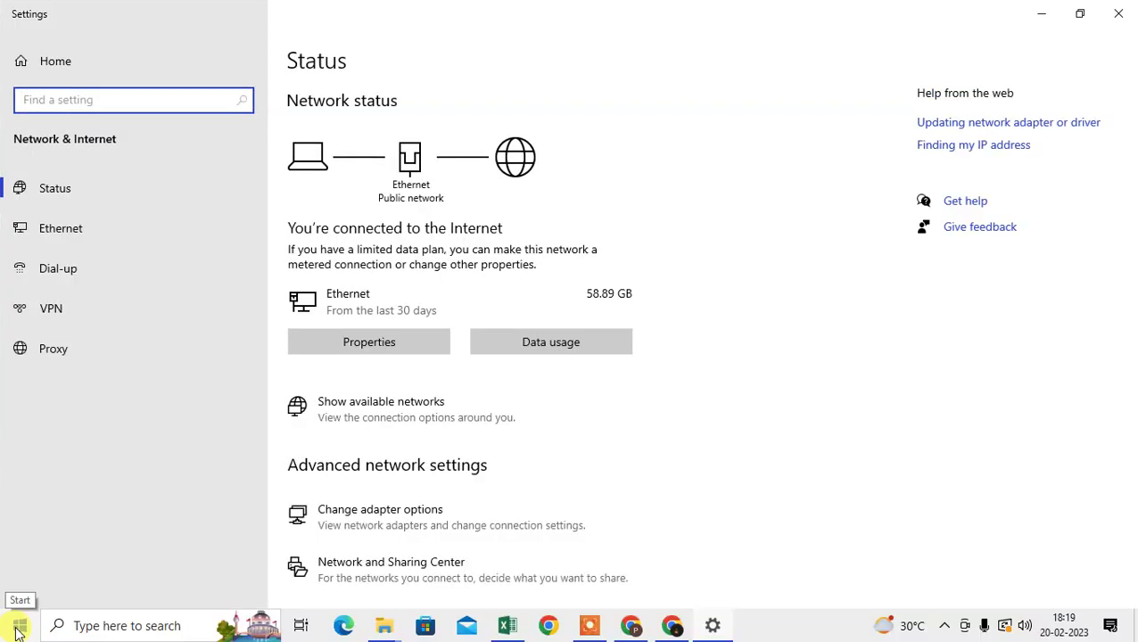
pyautogui.click(75, 625)
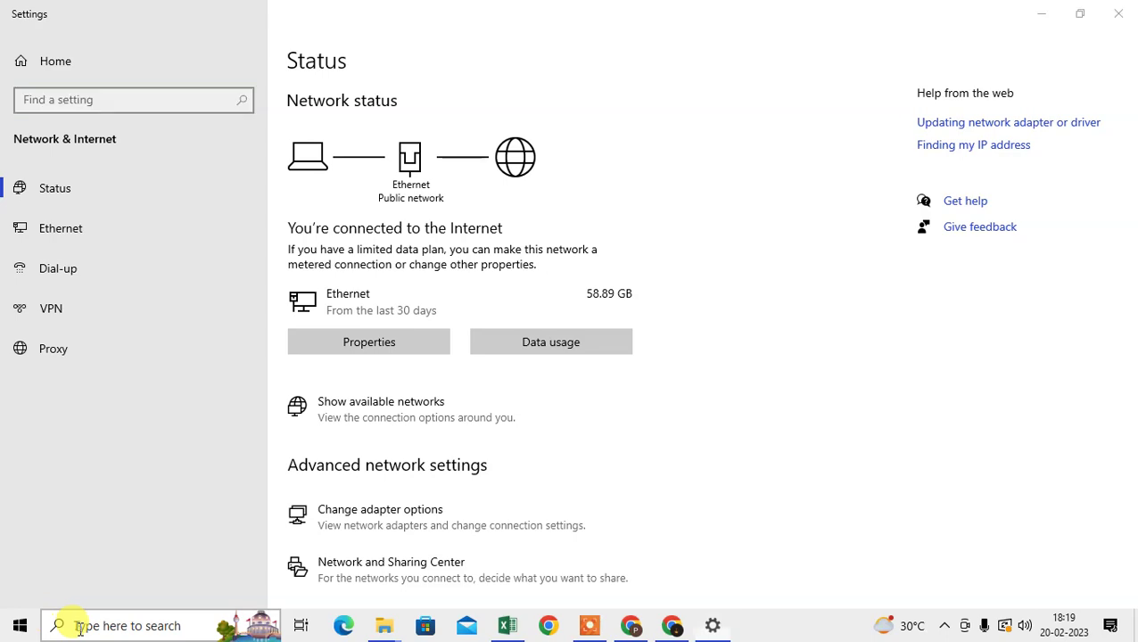
pyautogui.write('bet')
pyautogui.press('BackSpace')
pyautogui.press('BackSpace')
pyautogui.press('BackSpace')
pyautogui.write('net')
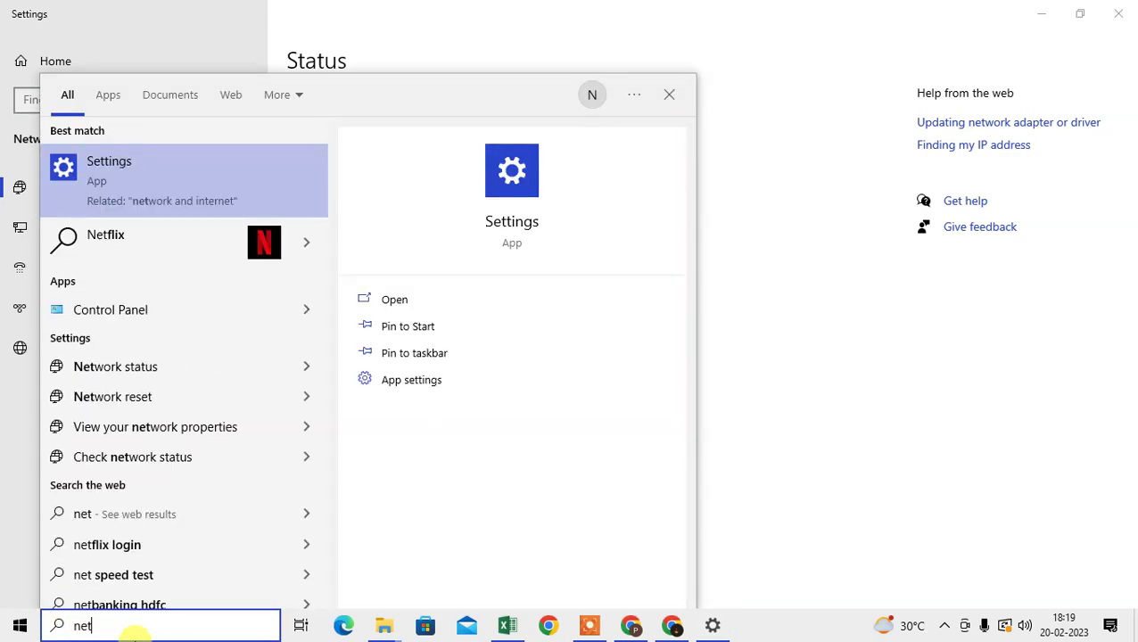
pyautogui.write('word and in')
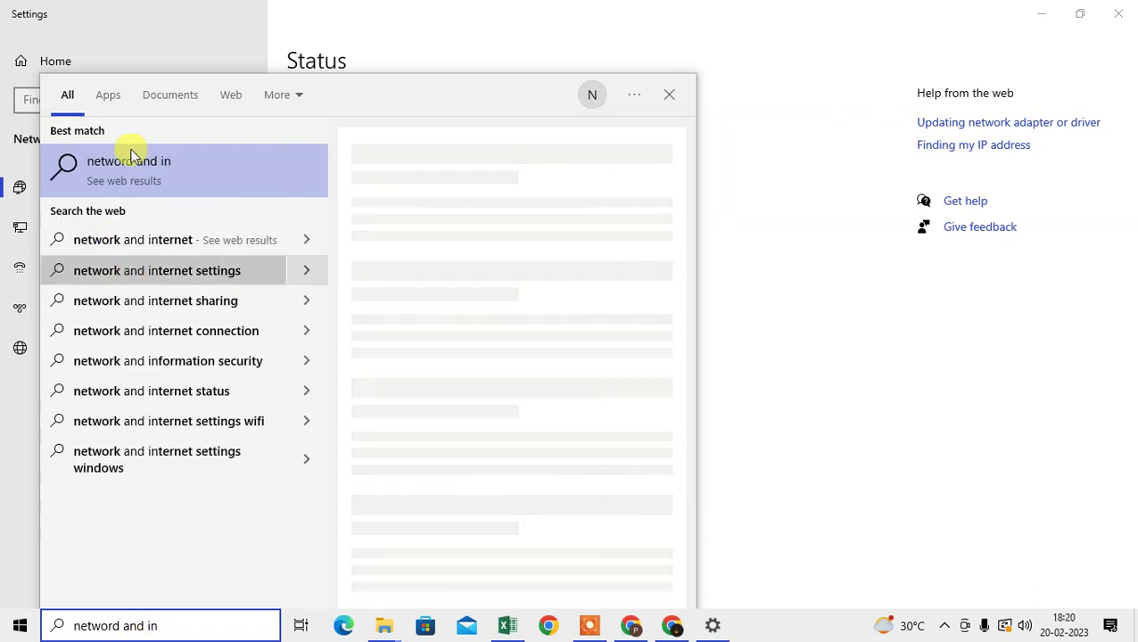
# Search the taskbar again for 'netword' and pick Network status
pyautogui.click(716, 126)
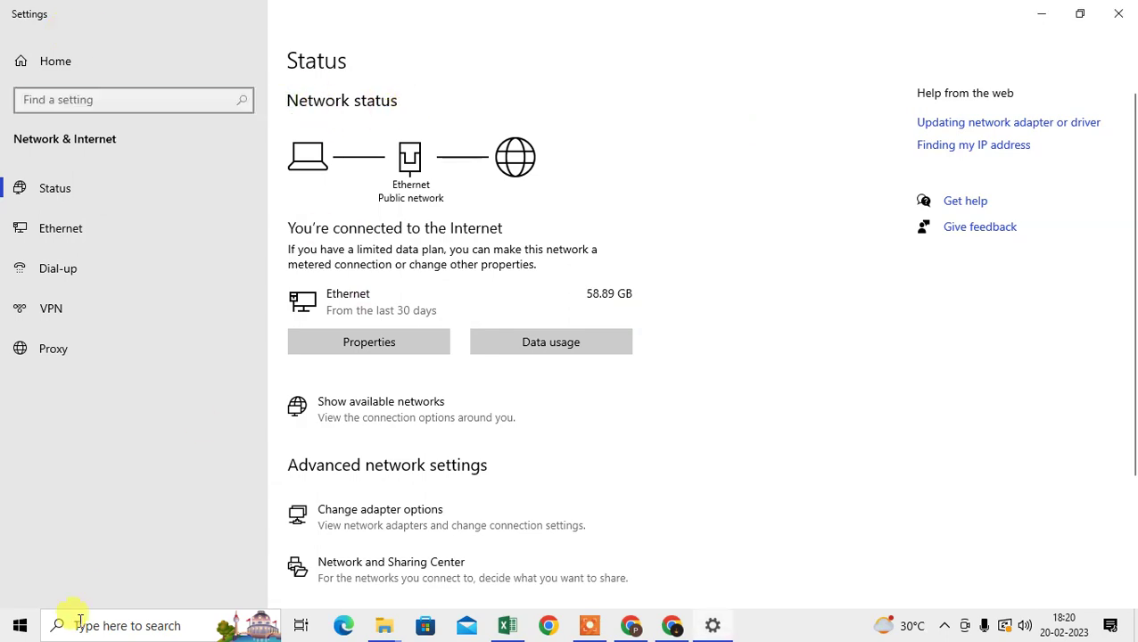
pyautogui.click(134, 628)
pyautogui.write('net')
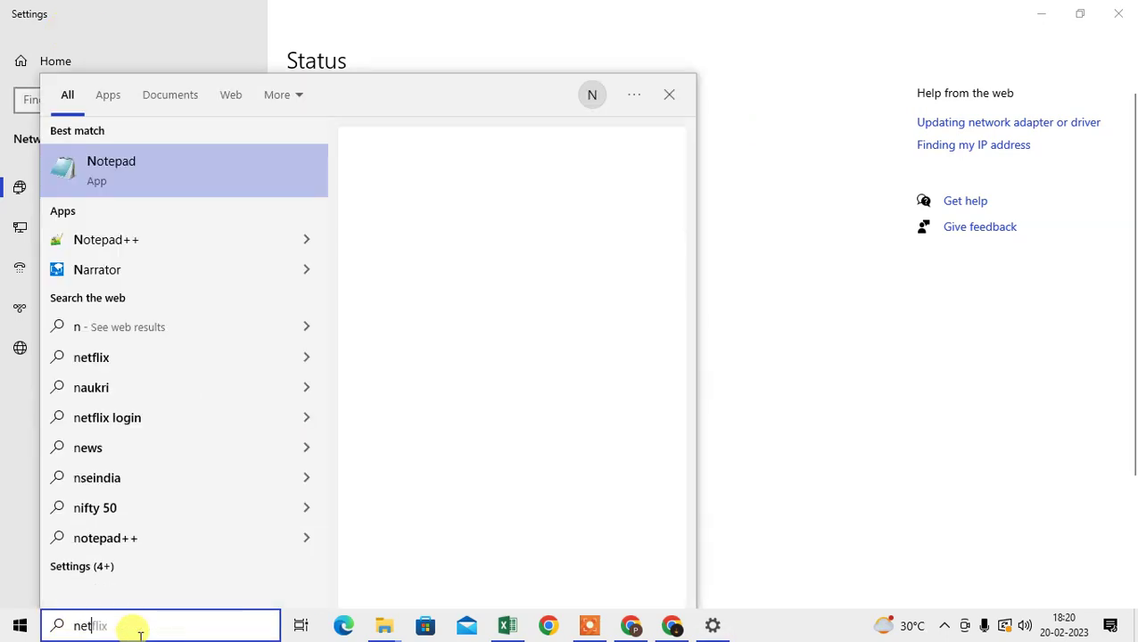
pyautogui.write('word')
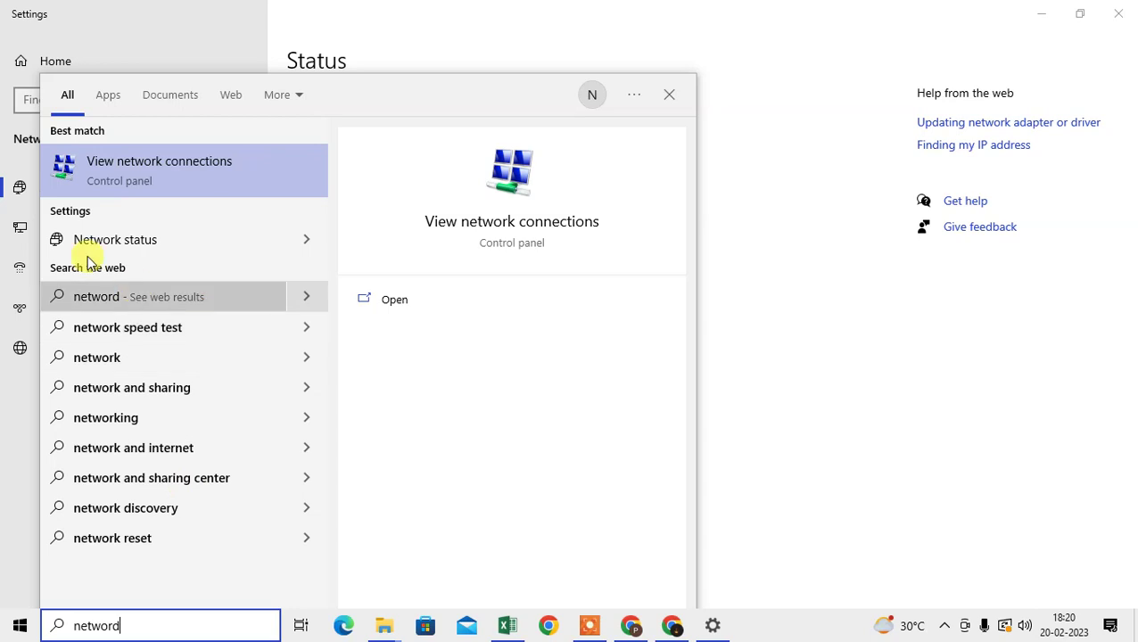
pyautogui.click(136, 241)
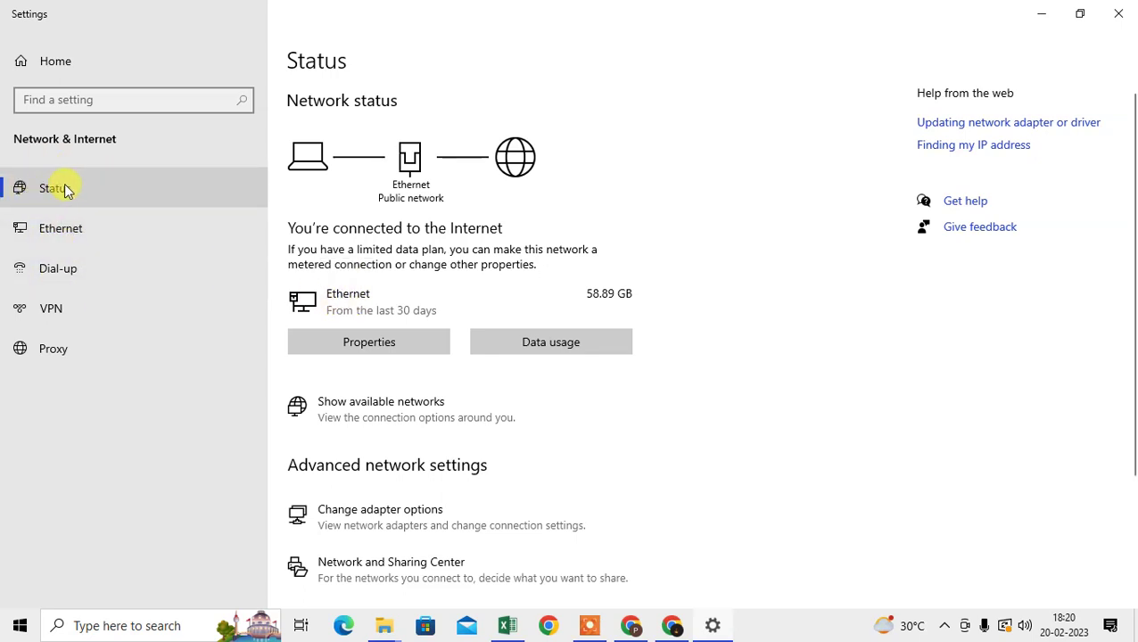
# Turn on 'Set as metered connection' in Ethernet properties and return to Status
pyautogui.click(349, 344)
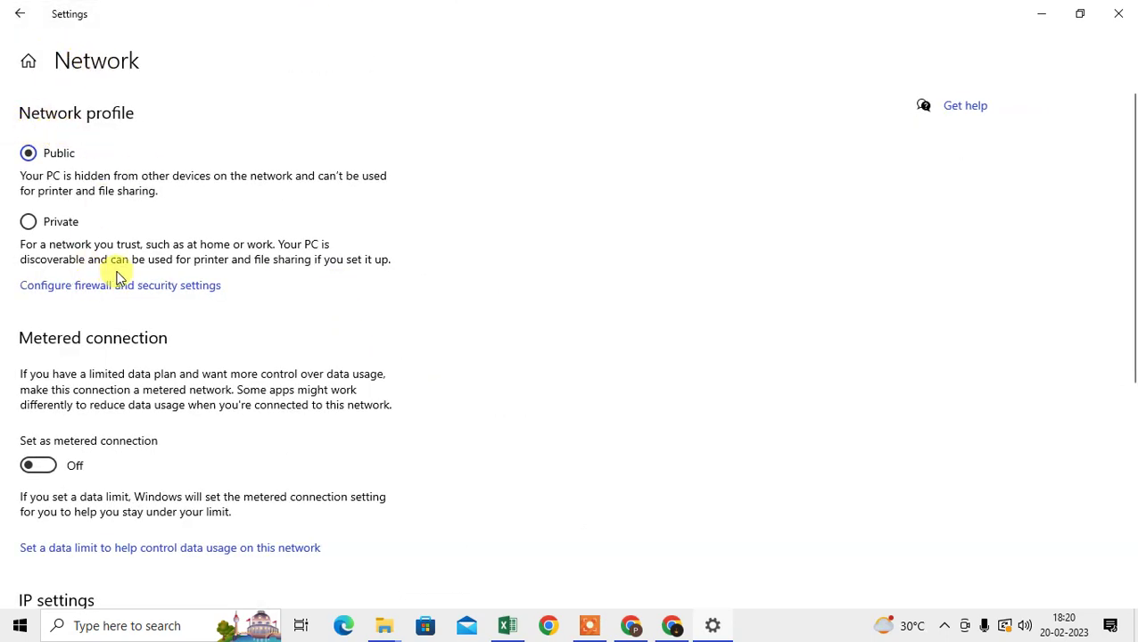
pyautogui.scroll(-3, 84, 237)
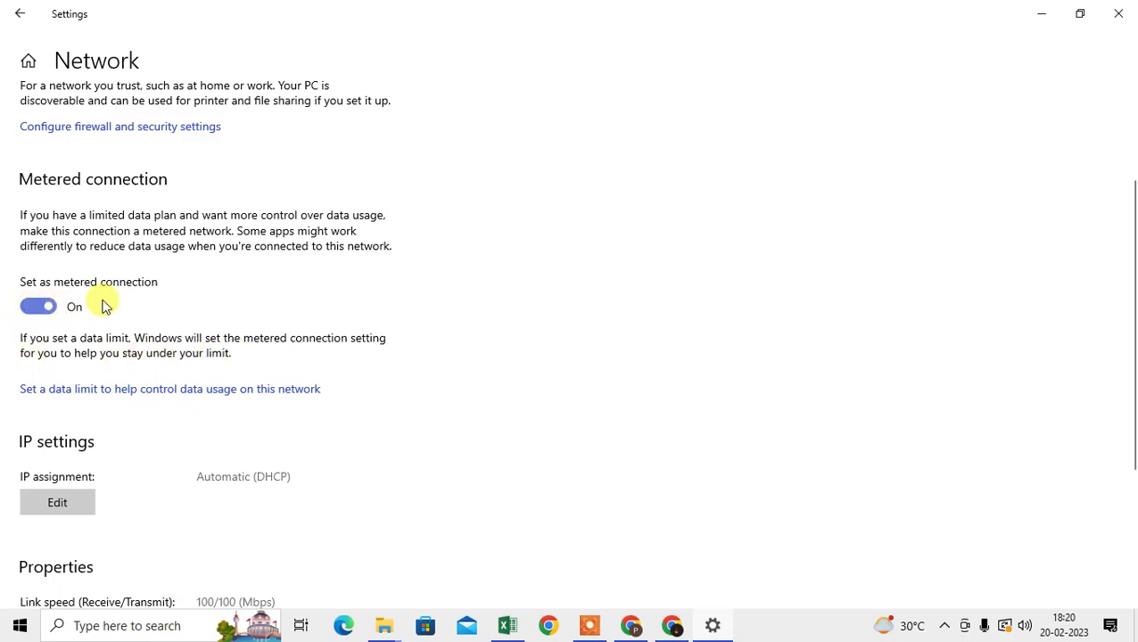
pyautogui.scroll(-2, 357, 371)
pyautogui.scroll(7, 373, 375)
pyautogui.scroll(-2, 374, 375)
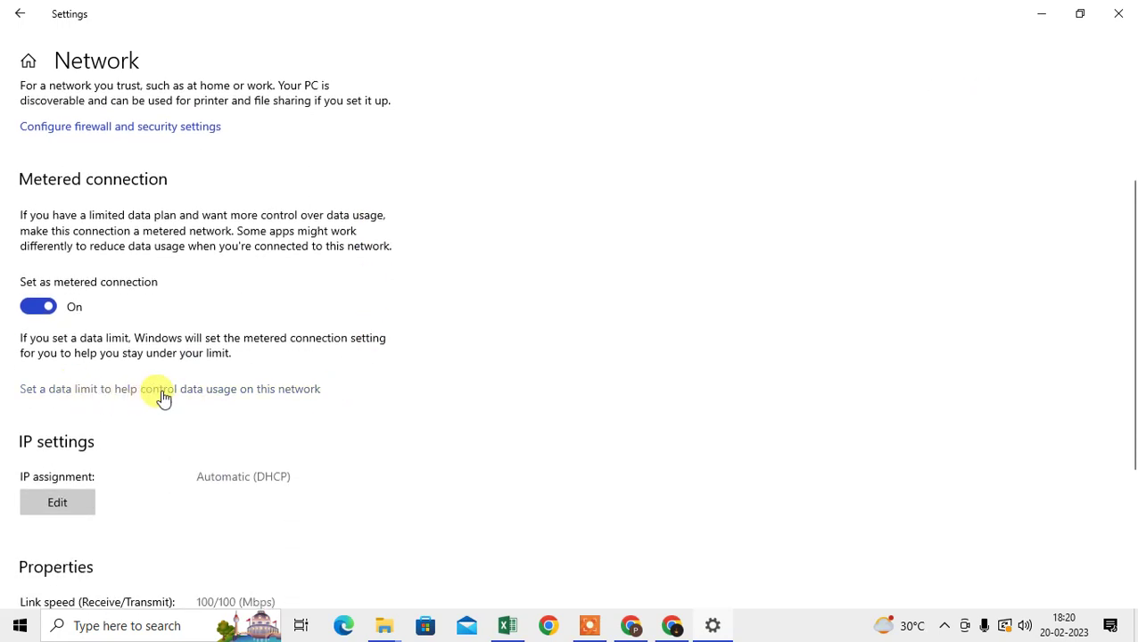
pyautogui.hotkey('alt', 'Left')
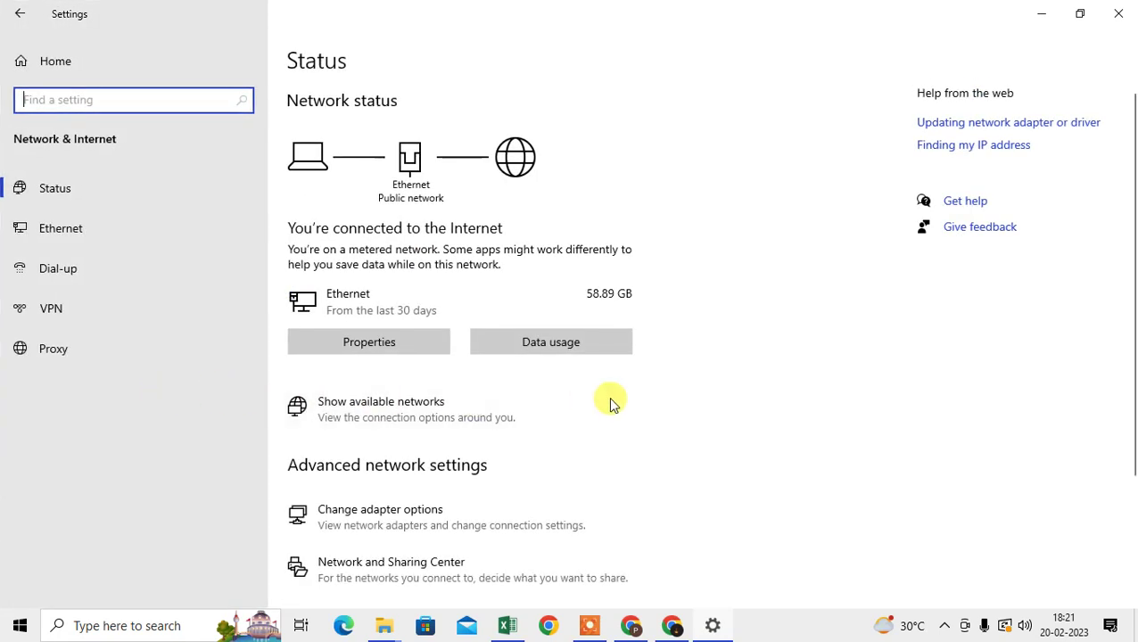
# Review per-app Ethernet data usage and open, then cancel, the Enter limit dialog
pyautogui.click(553, 346)
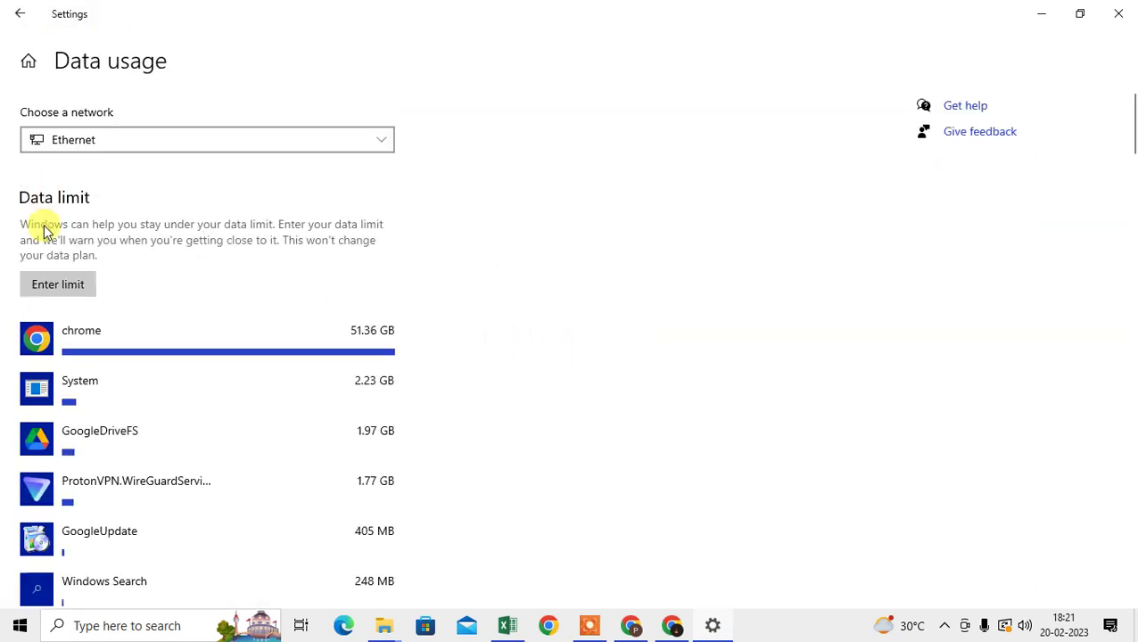
pyautogui.scroll(-7, 116, 368)
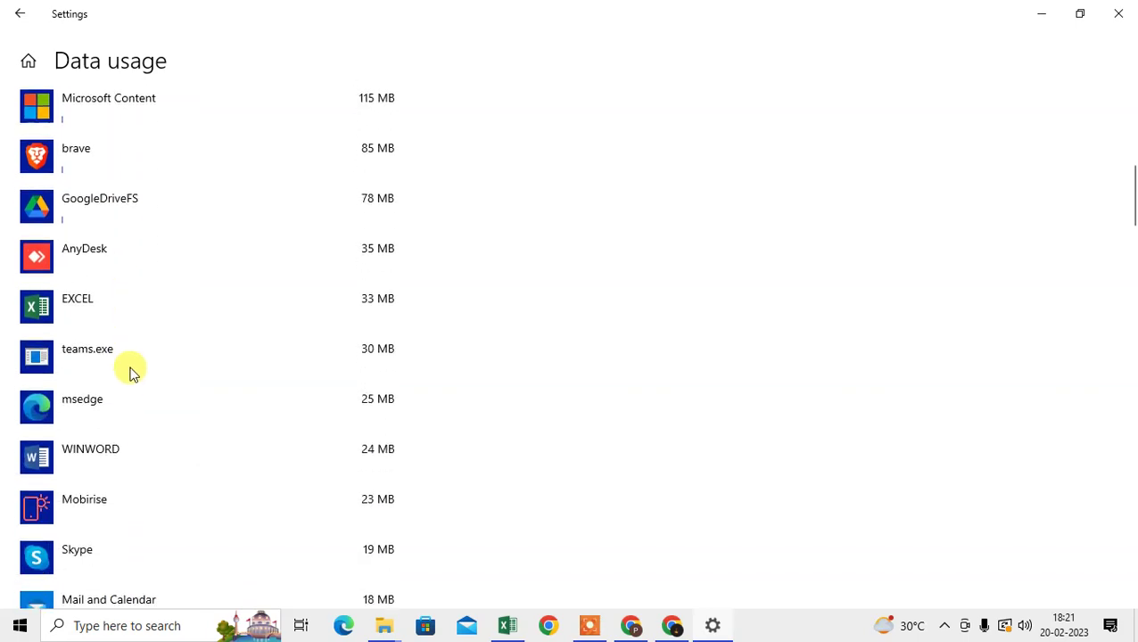
pyautogui.scroll(-3, 134, 372)
pyautogui.scroll(10, 141, 376)
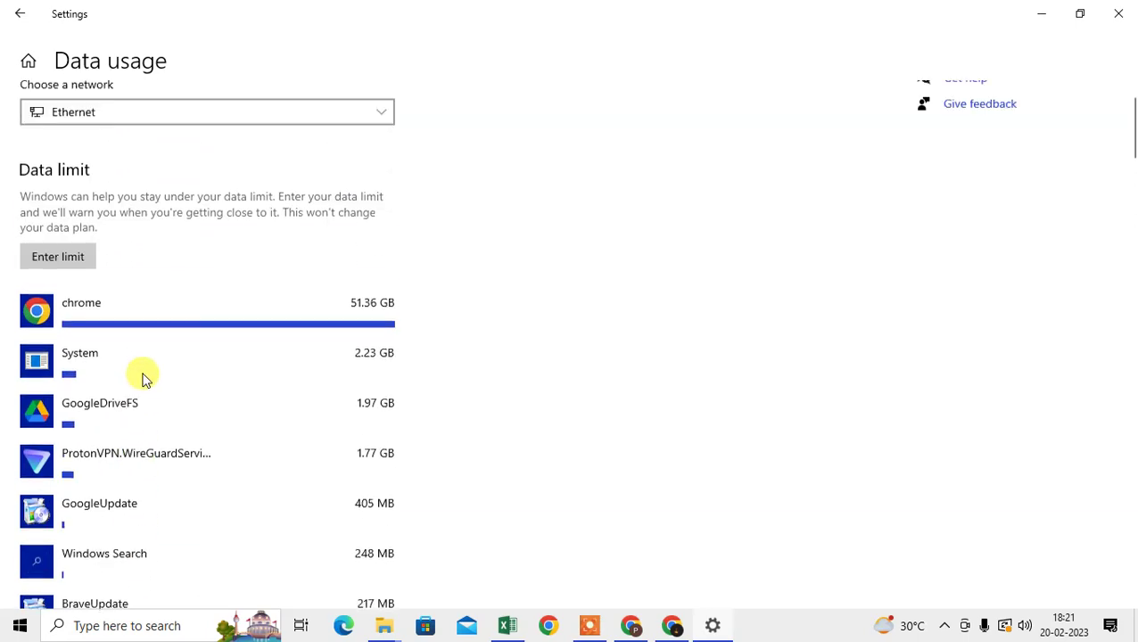
pyautogui.click(58, 285)
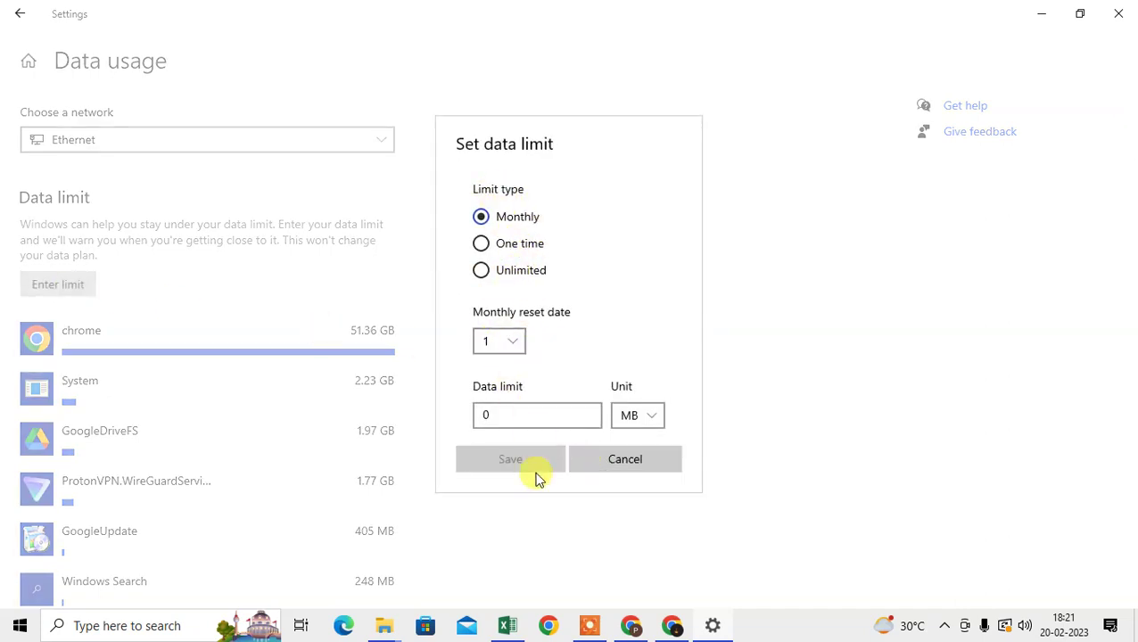
pyautogui.click(629, 458)
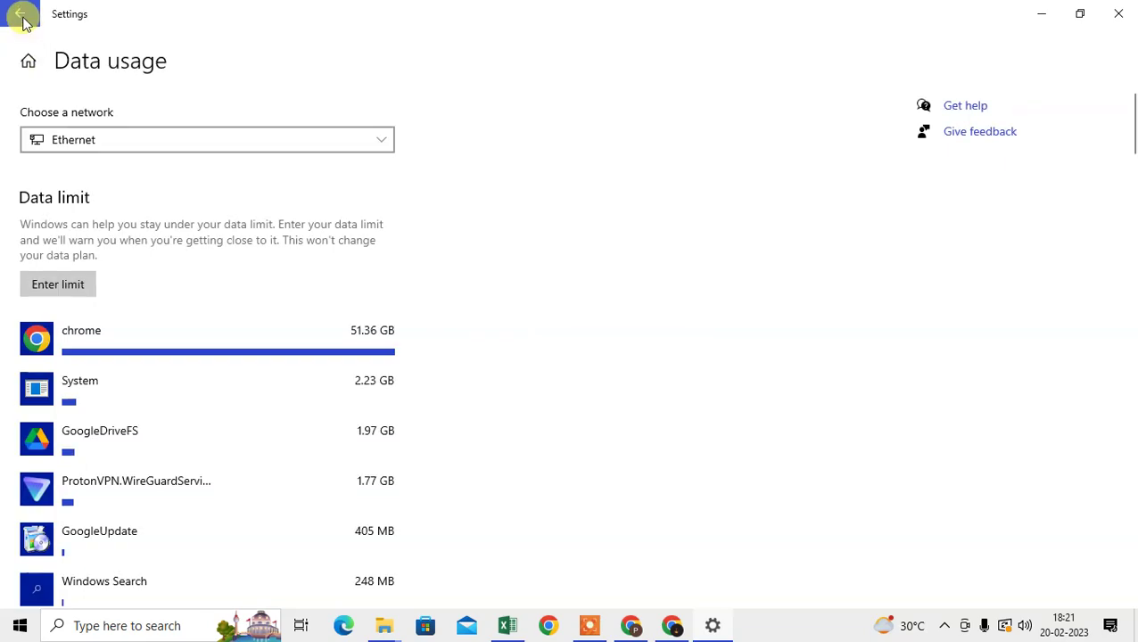
# Switch the Ethernet metered connection back off and close Settings
pyautogui.click(19, 13)
pyautogui.click(393, 337)
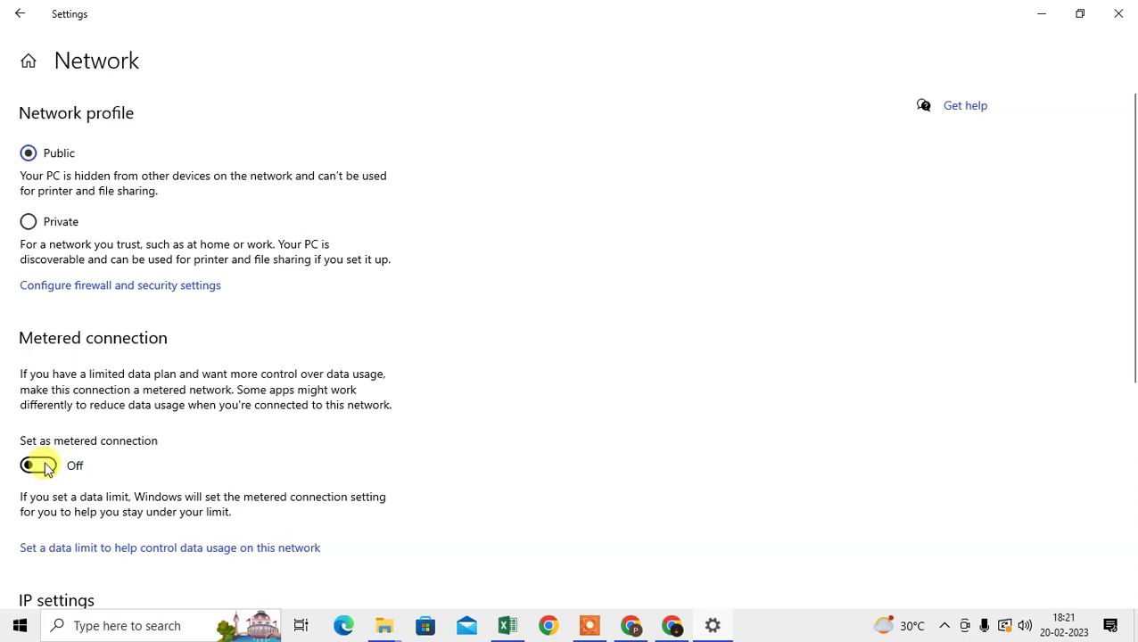
pyautogui.click(20, 14)
pyautogui.click(20, 13)
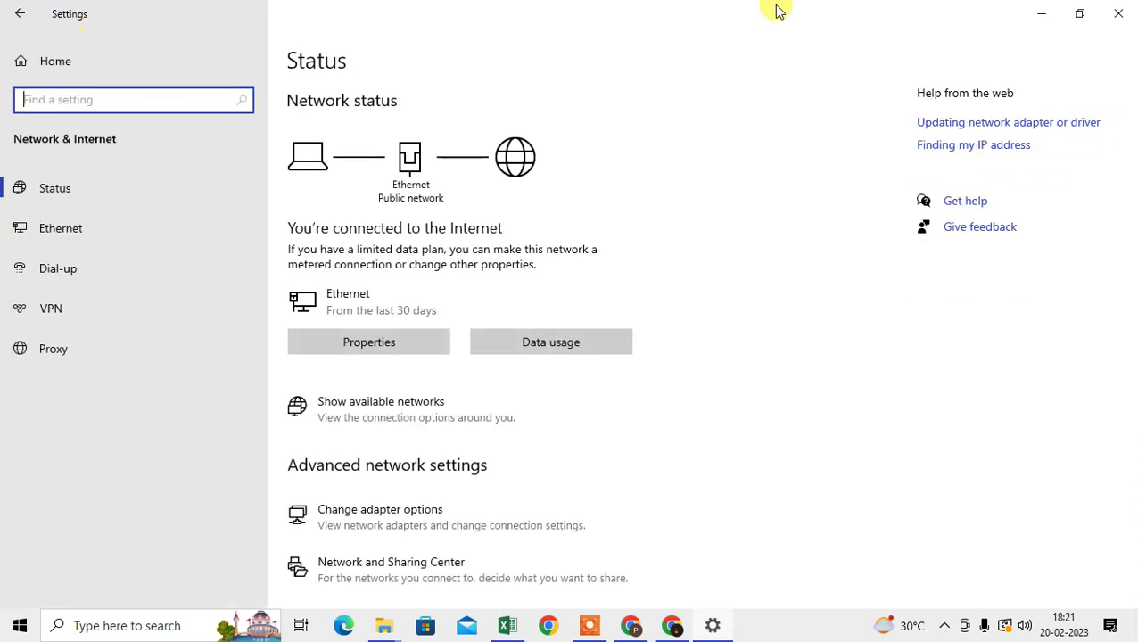
pyautogui.click(1118, 13)
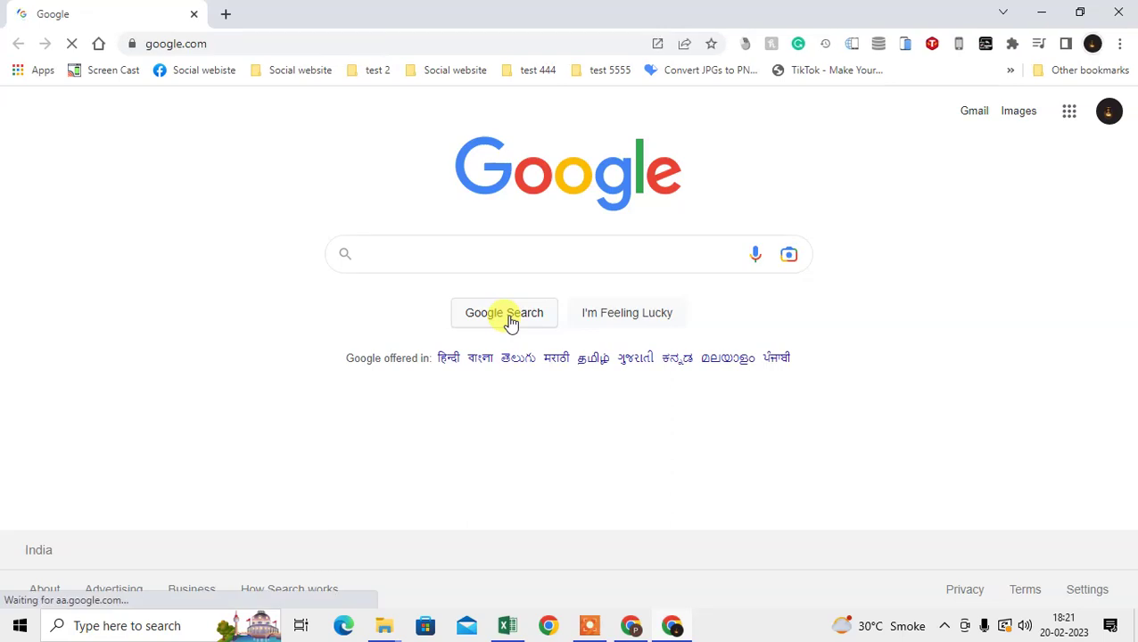
pyautogui.click(1121, 45)
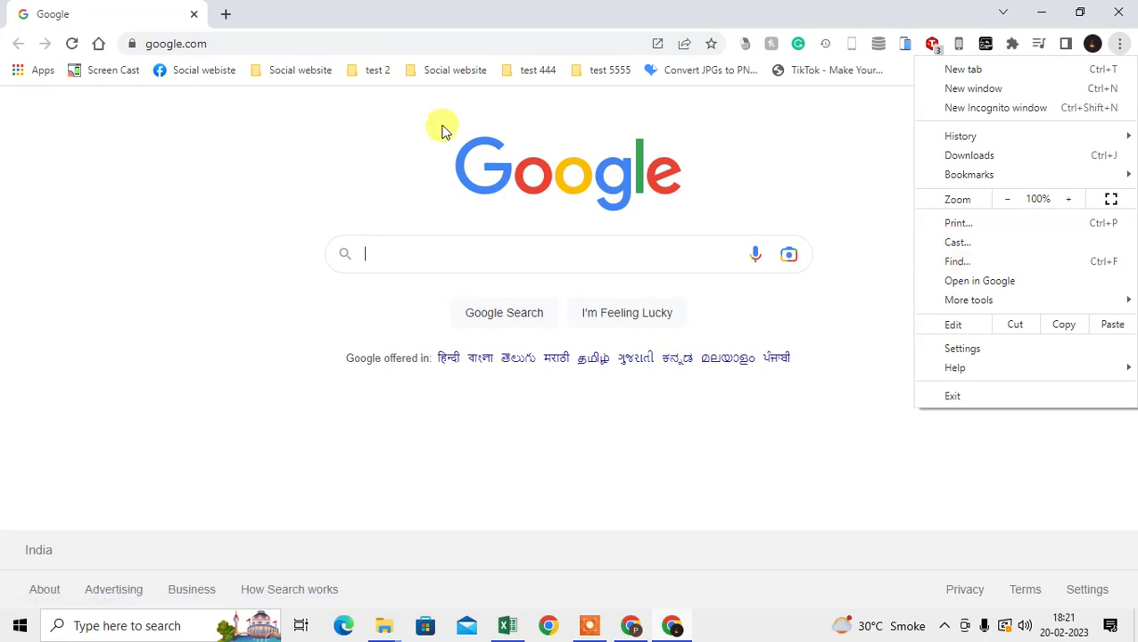
pyautogui.click(168, 169)
pyautogui.click(1118, 44)
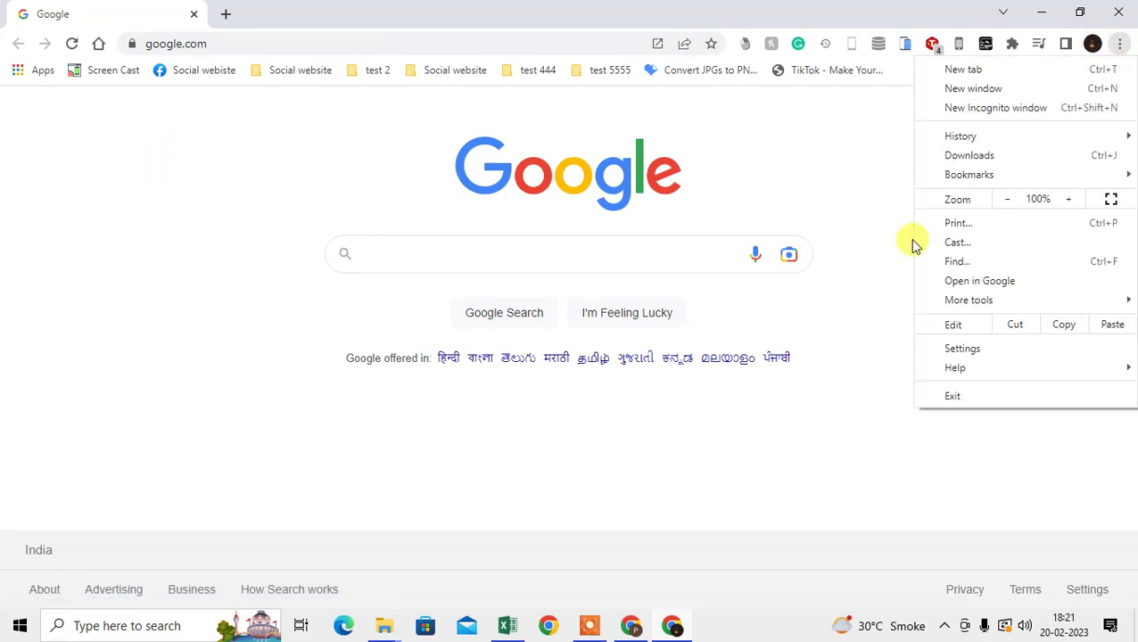
pyautogui.moveTo(971, 369)
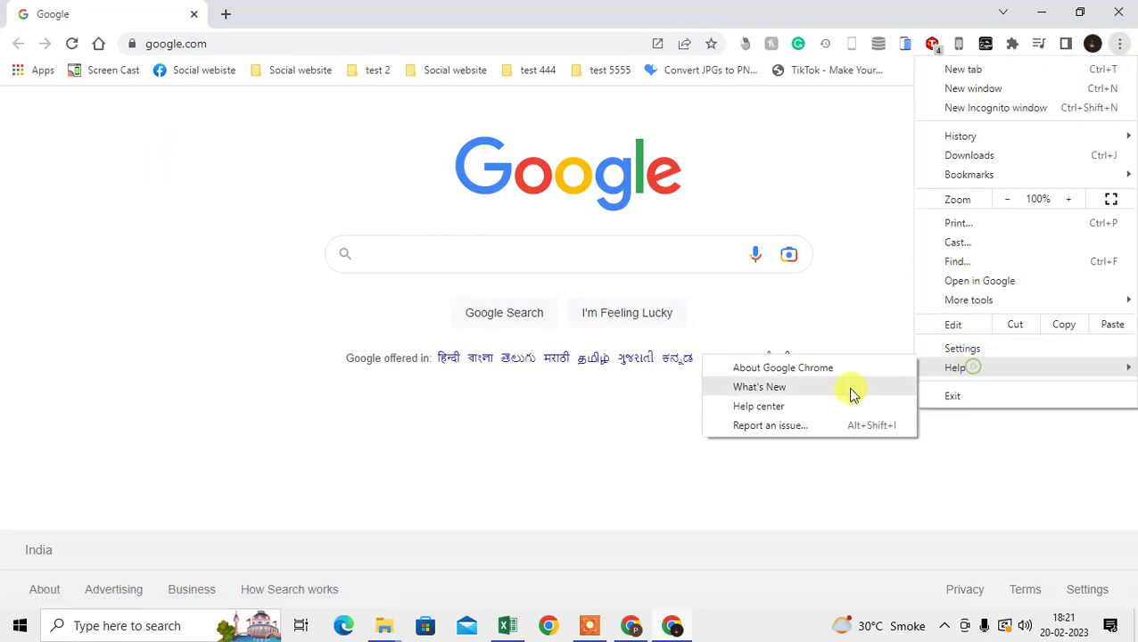
pyautogui.click(781, 368)
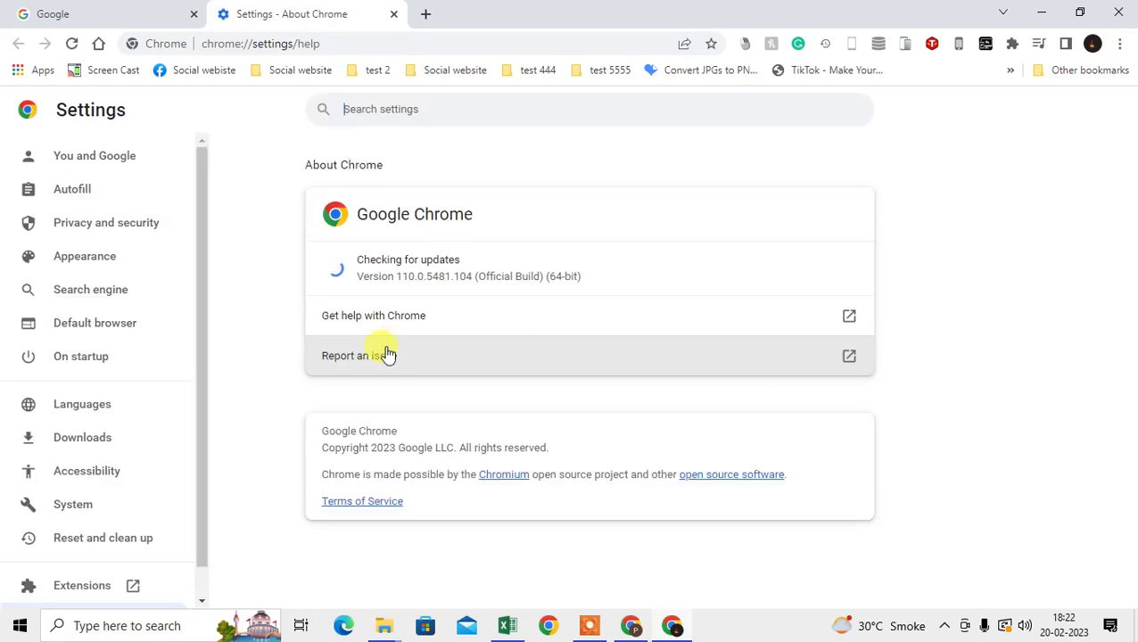
pyautogui.moveTo(351, 248); pyautogui.dragTo(602, 279)
pyautogui.click(363, 270)
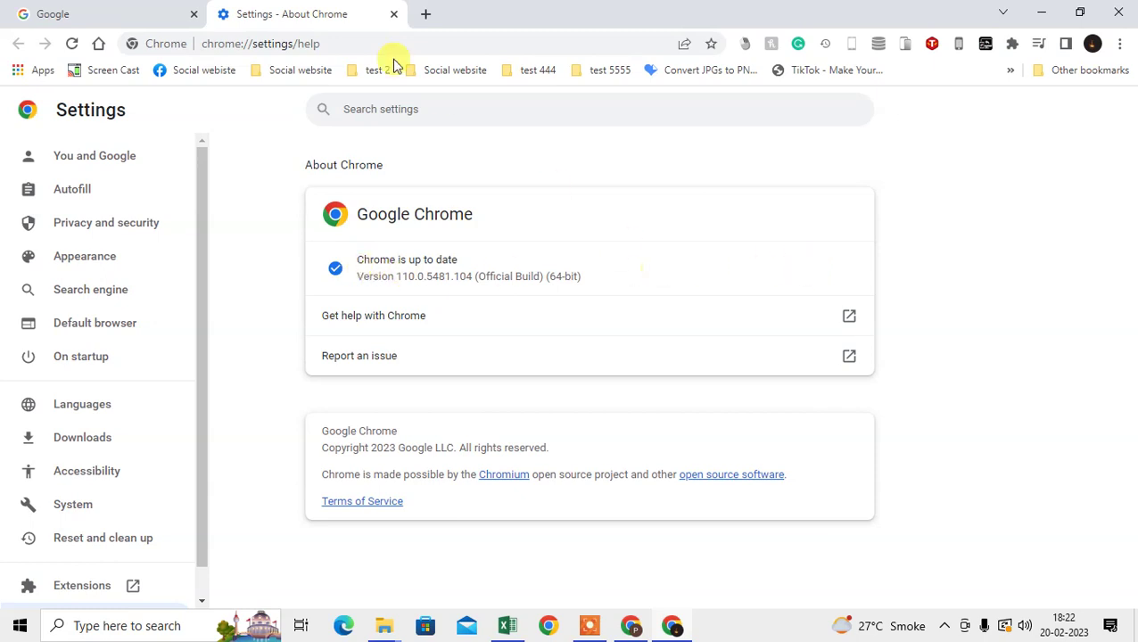
pyautogui.click(394, 14)
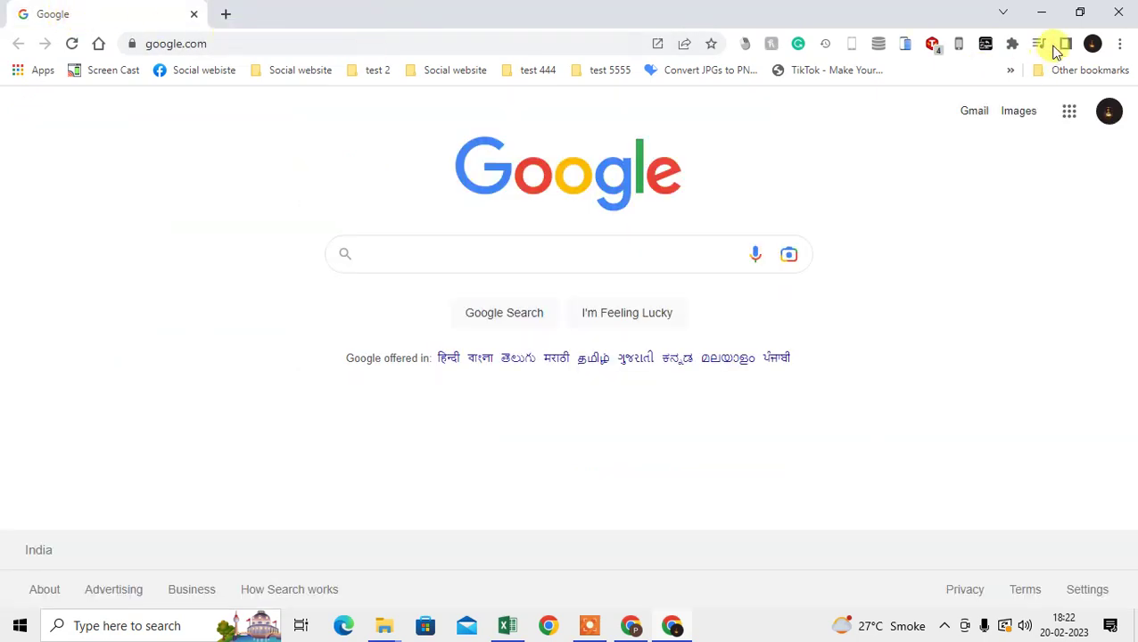
pyautogui.click(1121, 43)
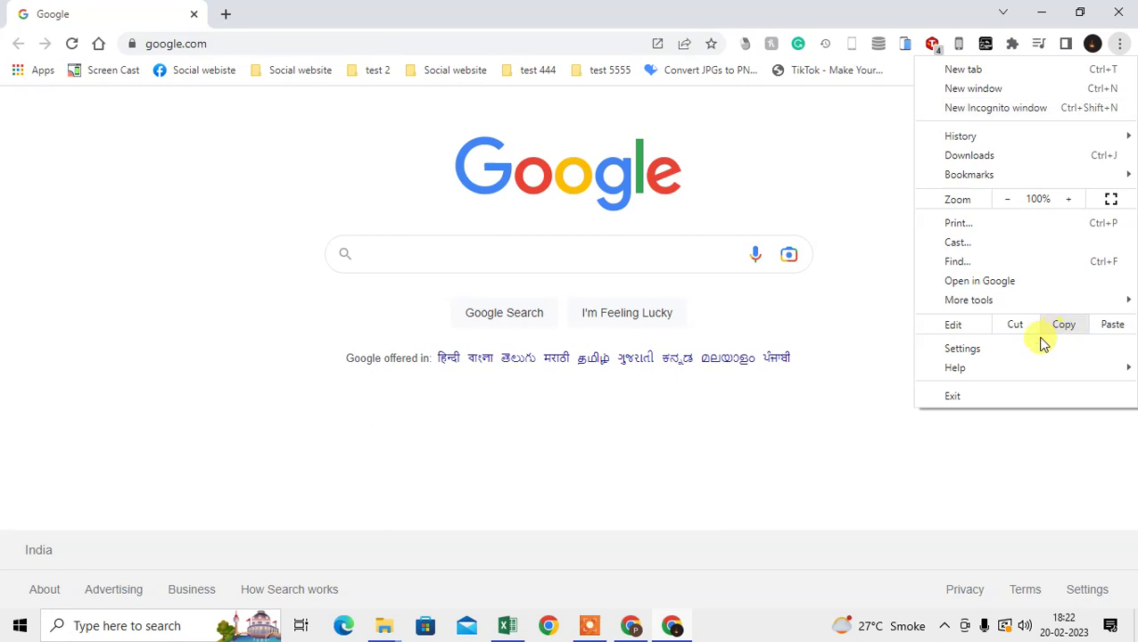
# Navigate Chrome Settings to Privacy and security > Site settings > Images
pyautogui.click(1010, 348)
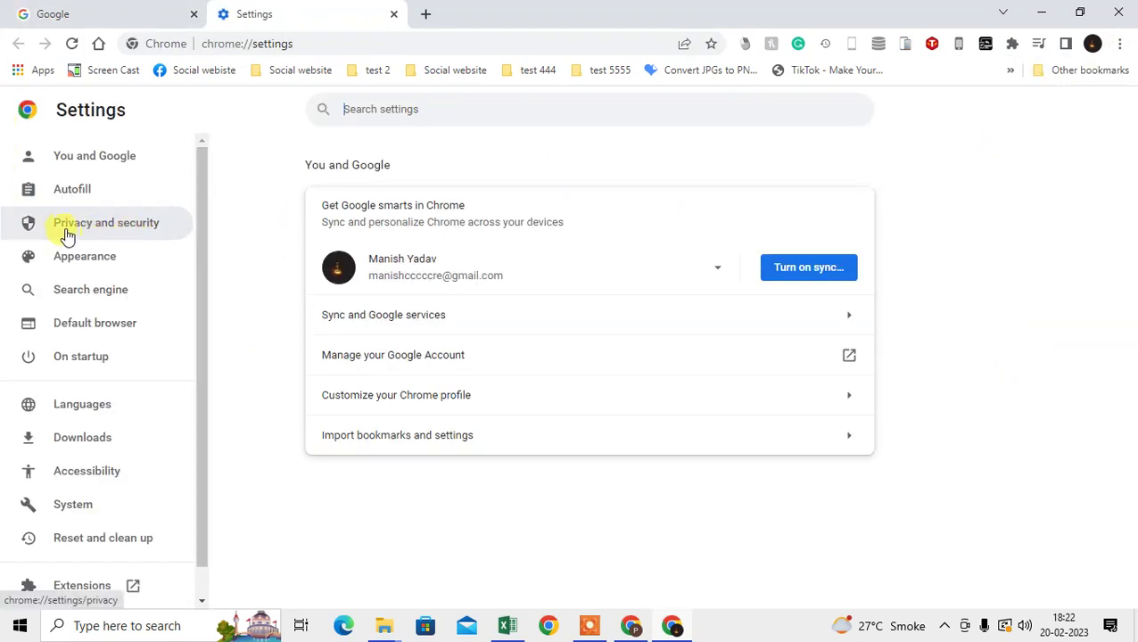
pyautogui.click(108, 230)
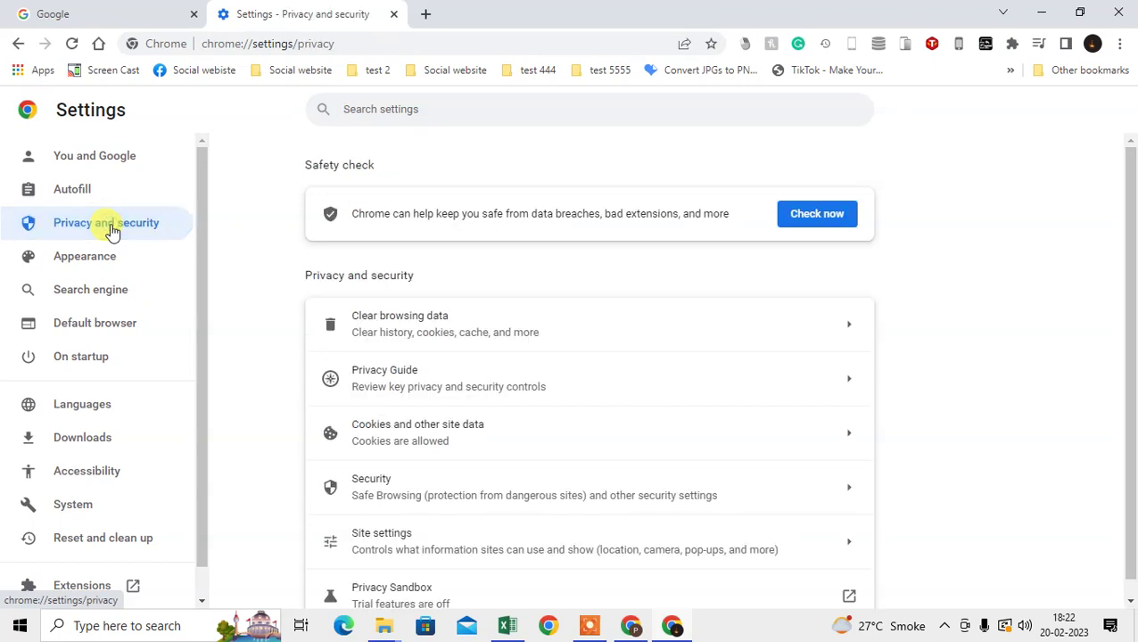
pyautogui.scroll(-1, 506, 318)
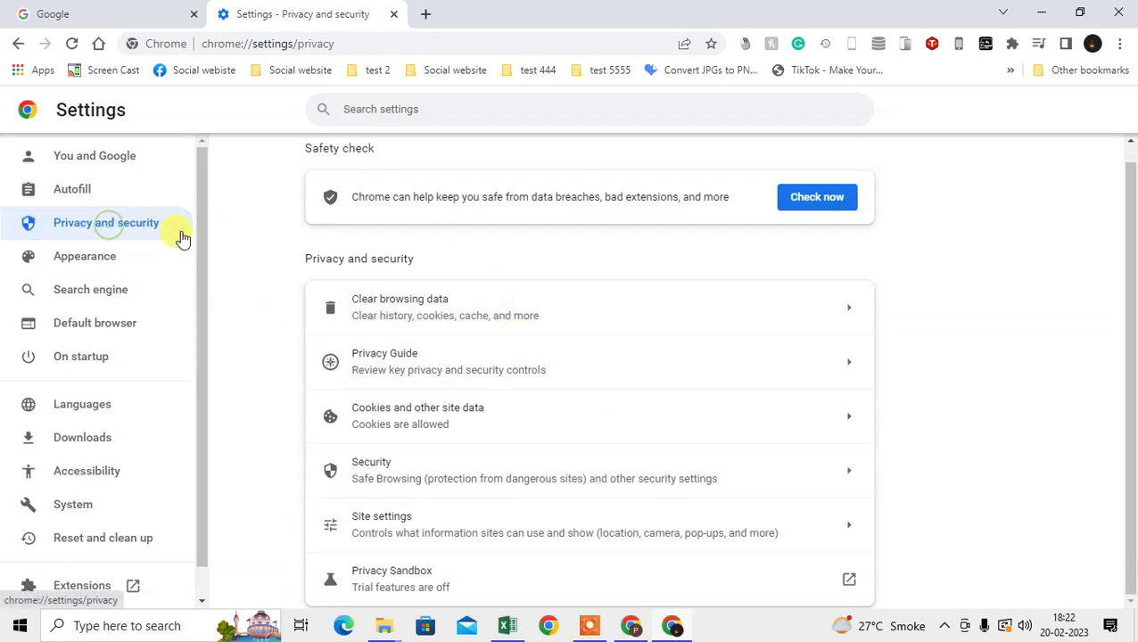
pyautogui.click(434, 524)
pyautogui.scroll(-3, 504, 431)
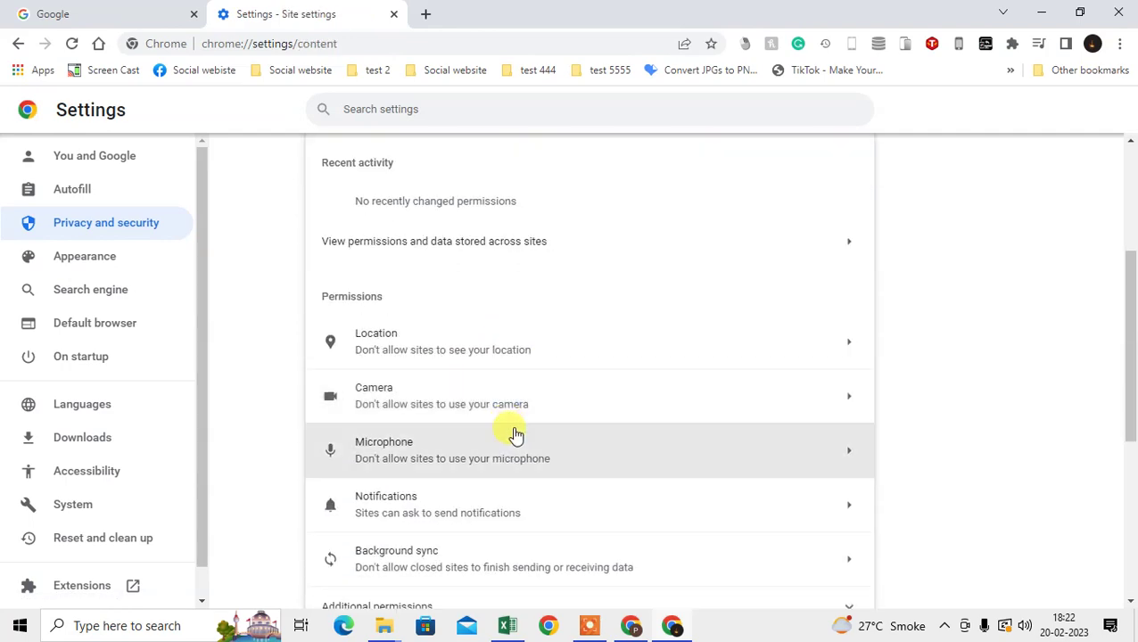
pyautogui.scroll(-4, 609, 437)
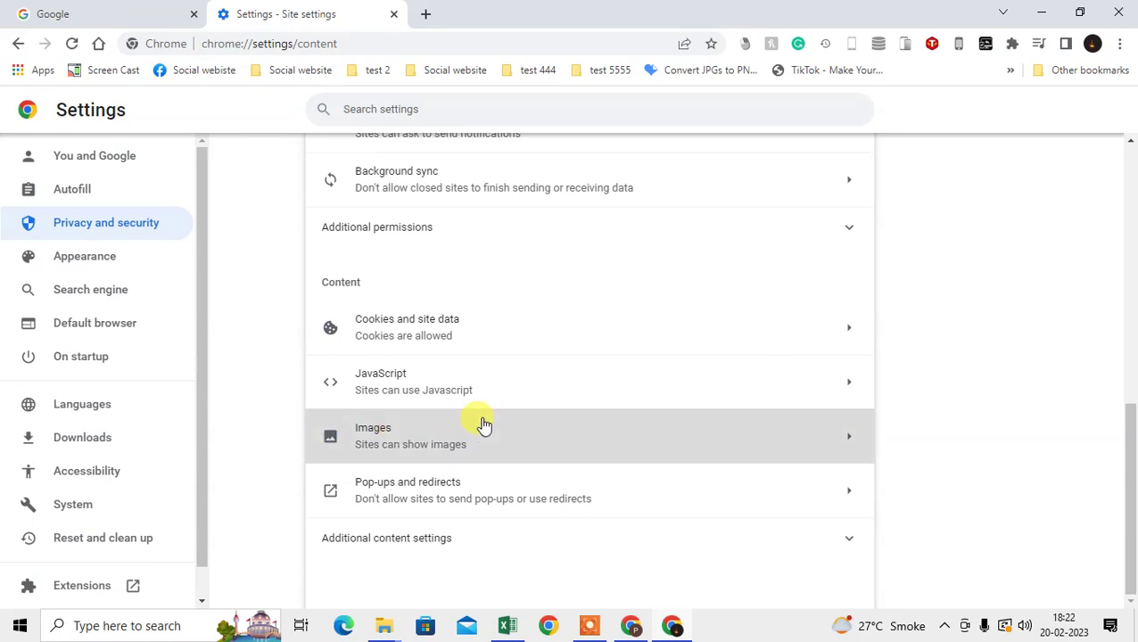
pyautogui.click(485, 425)
pyautogui.scroll(-2, 544, 366)
# Select 'Don't allow sites to show images', briefly re-allow images, then block them again
pyautogui.scroll(1, 514, 360)
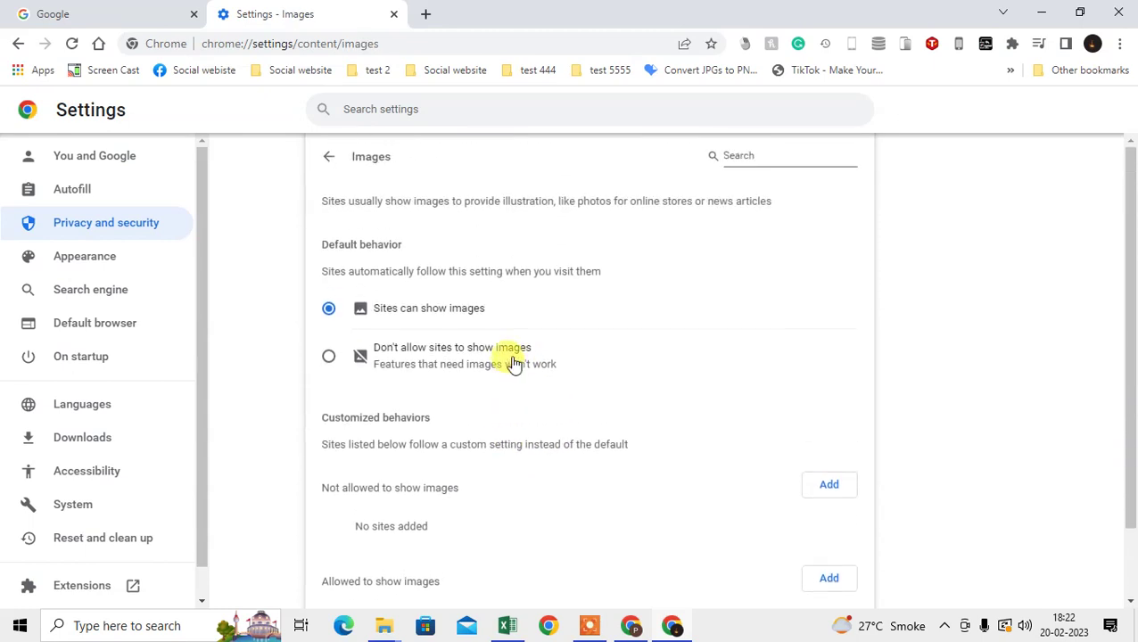
pyautogui.click(327, 357)
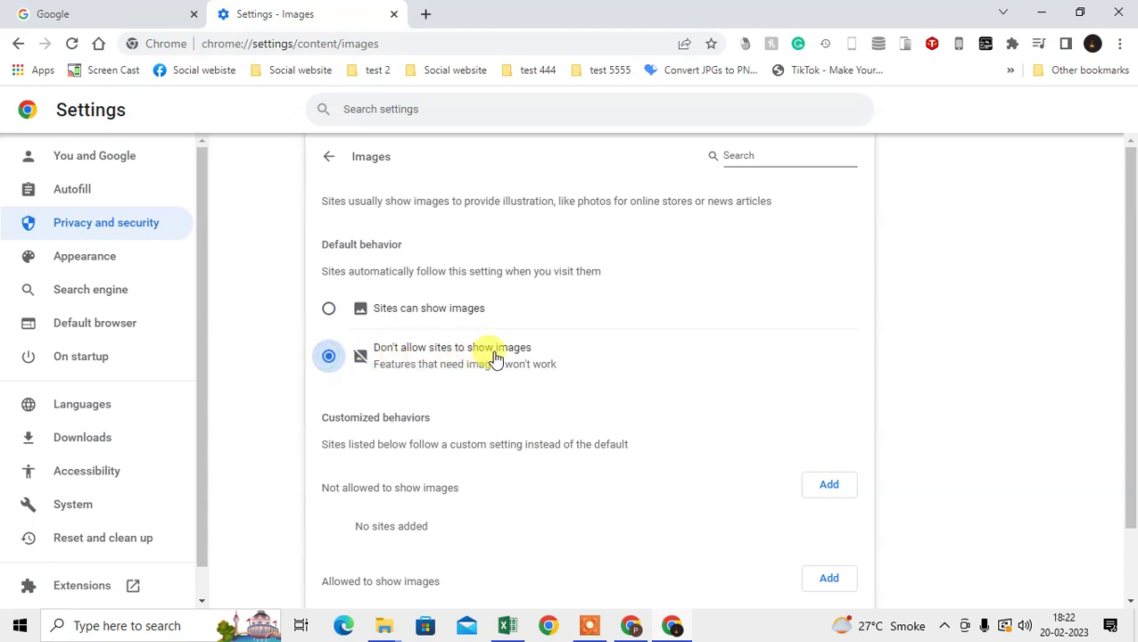
pyautogui.moveTo(375, 343); pyautogui.dragTo(554, 361)
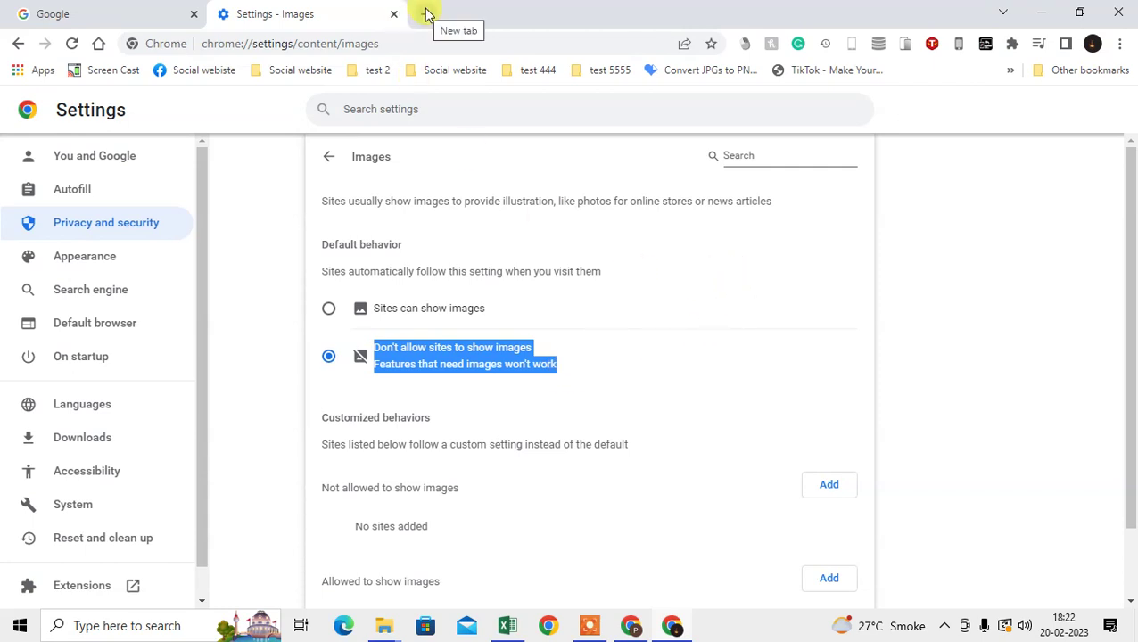
pyautogui.click(452, 365)
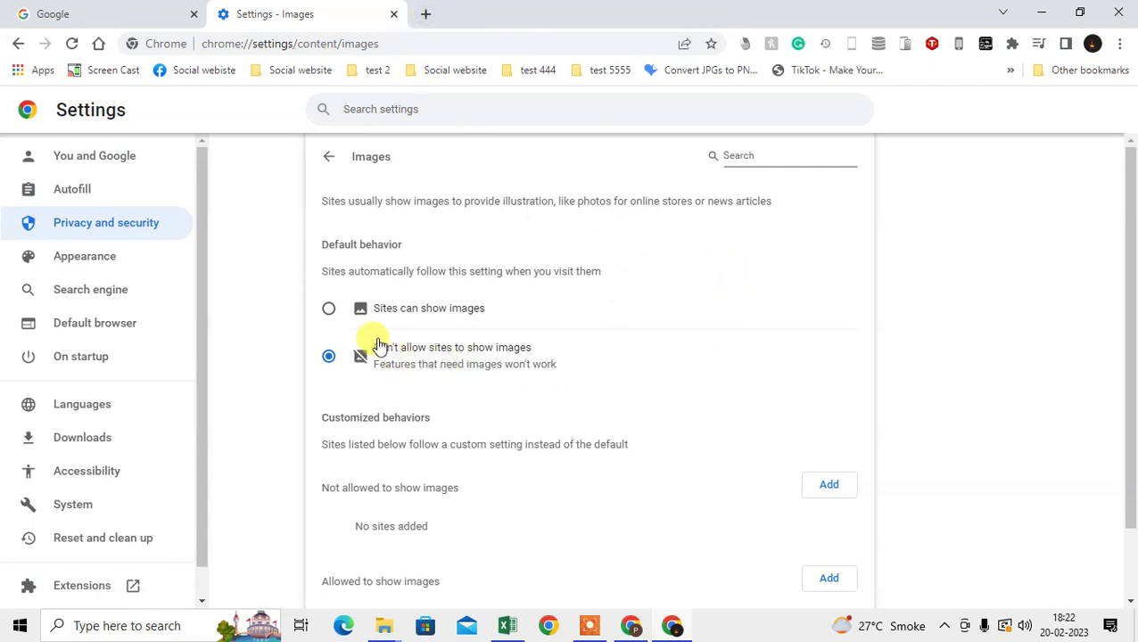
pyautogui.moveTo(370, 345); pyautogui.dragTo(546, 365)
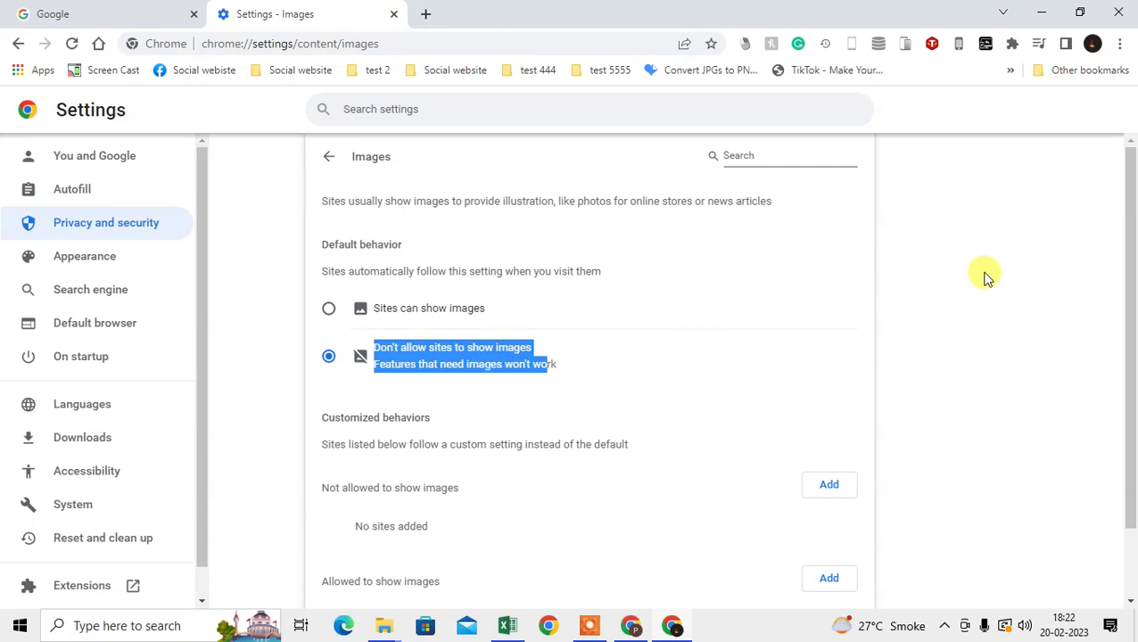
pyautogui.click(678, 317)
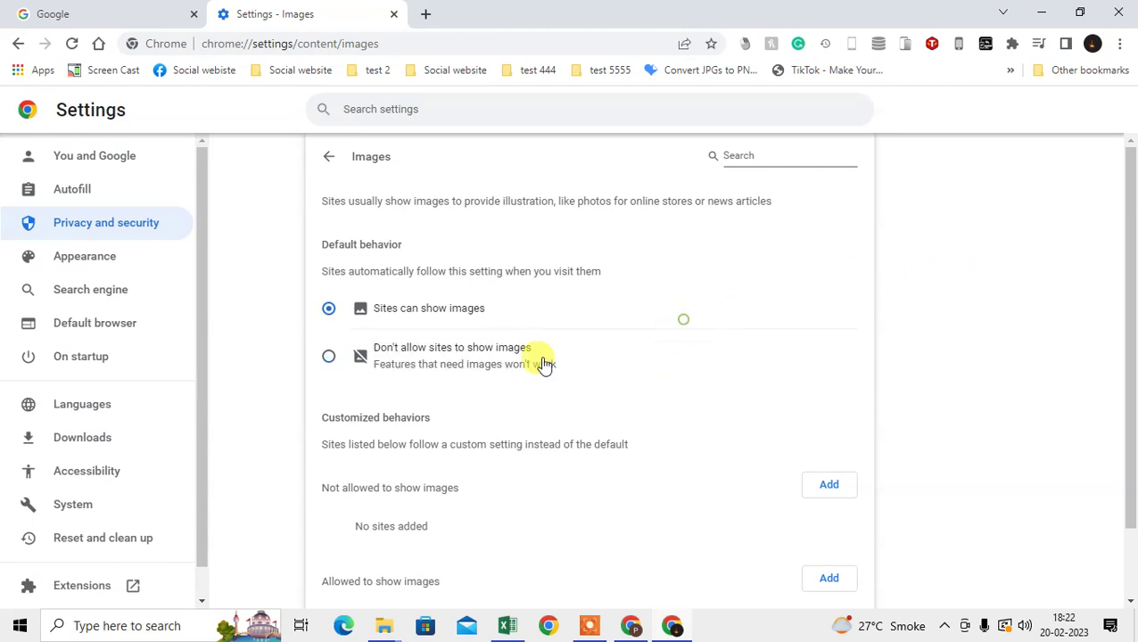
pyautogui.click(329, 359)
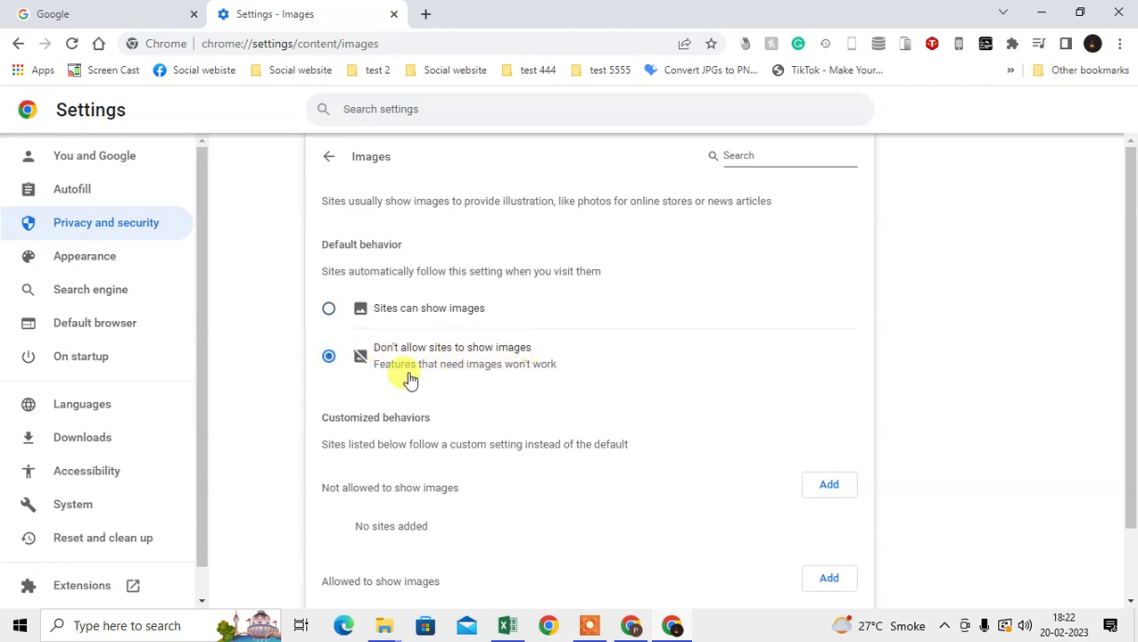
# Open Facebook from a new tab's shortcut tiles and focus the password field
pyautogui.click(426, 14)
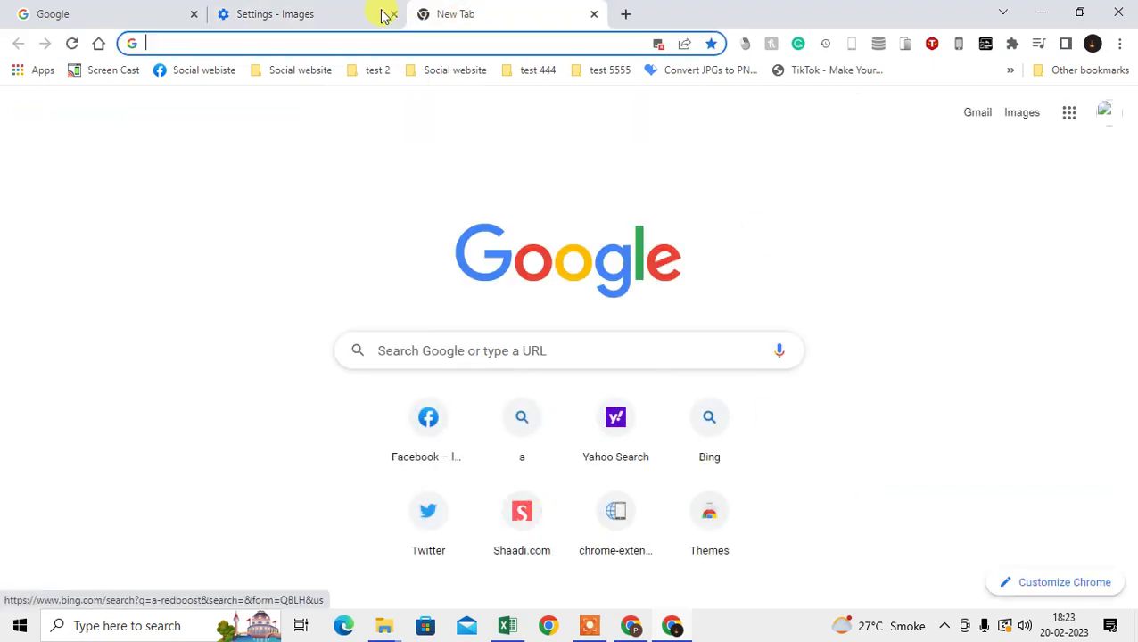
pyautogui.click(427, 437)
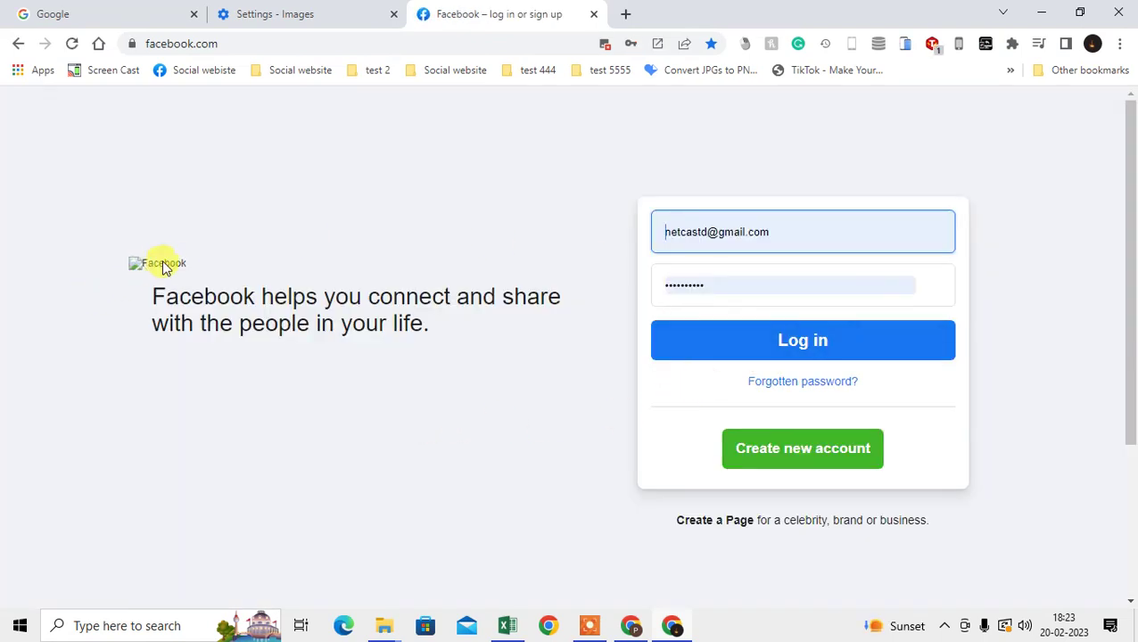
pyautogui.click(137, 237)
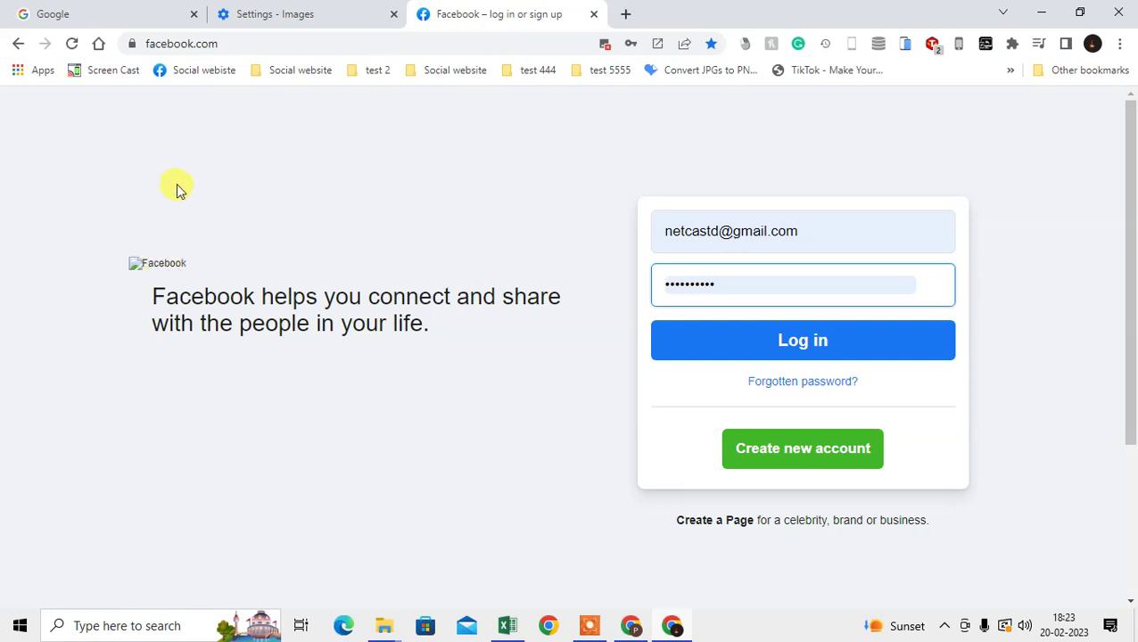
# Inspect the context menu on the broken Facebook logo image several times
pyautogui.rightClick(135, 270)
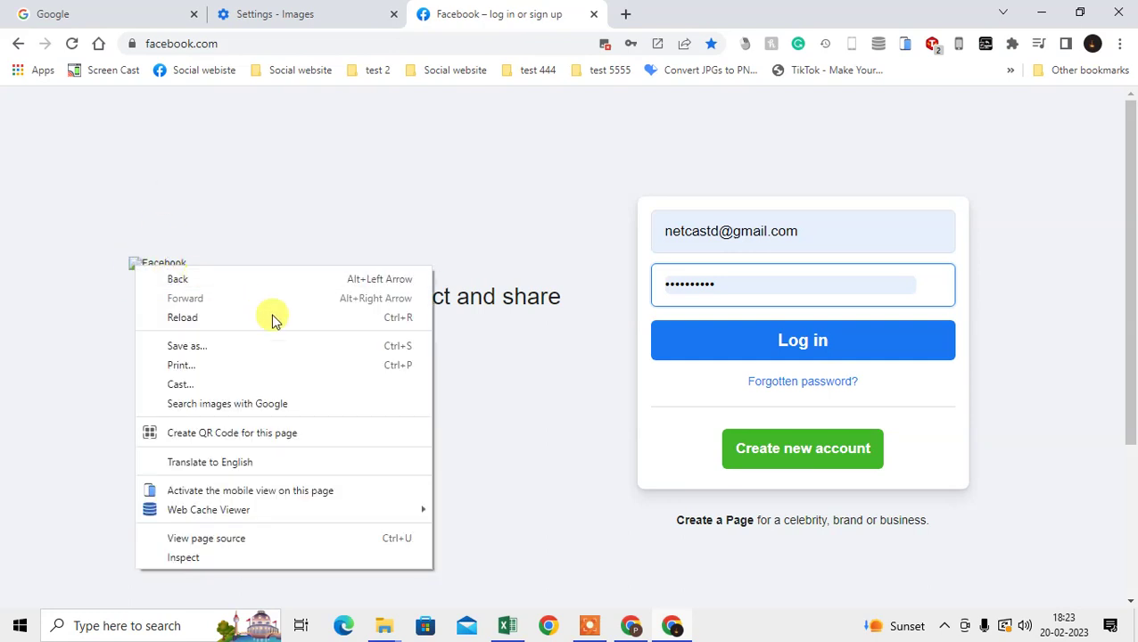
pyautogui.click(129, 235)
pyautogui.rightClick(152, 265)
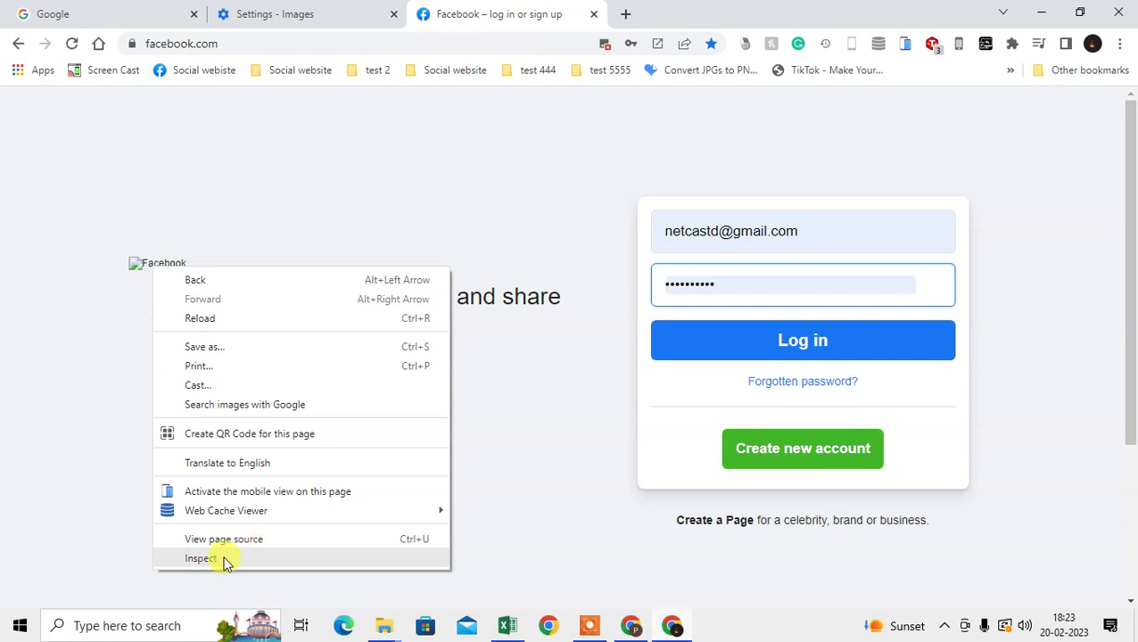
pyautogui.click(156, 269)
pyautogui.rightClick(137, 268)
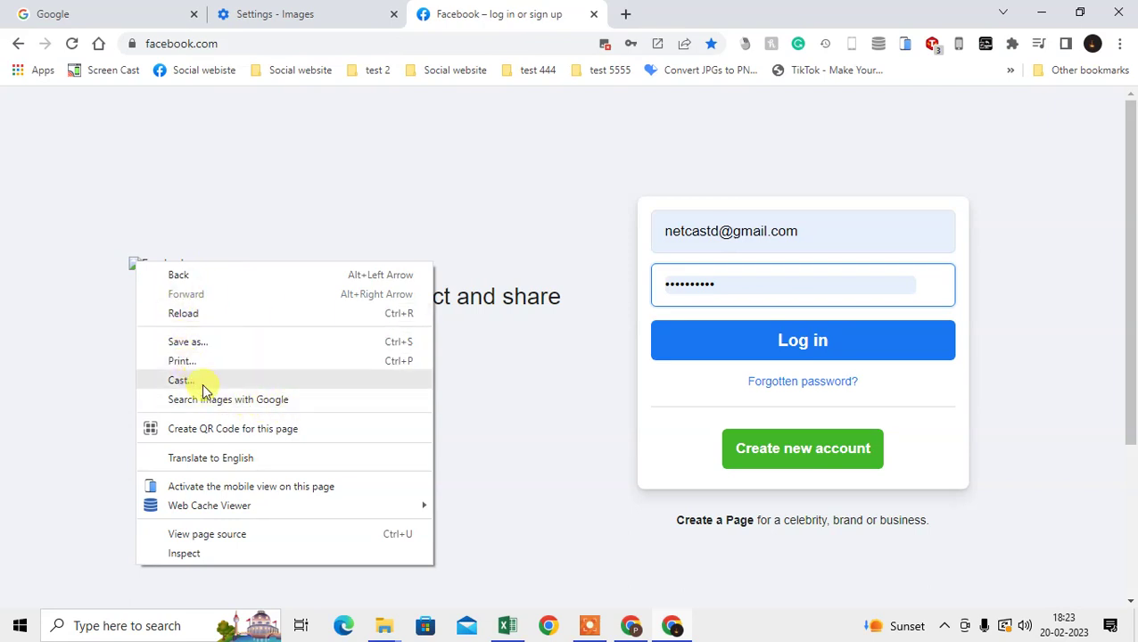
pyautogui.click(130, 247)
# Select 'Sites can show images' on the Images tab, go back, and return to Facebook
pyautogui.click(265, 13)
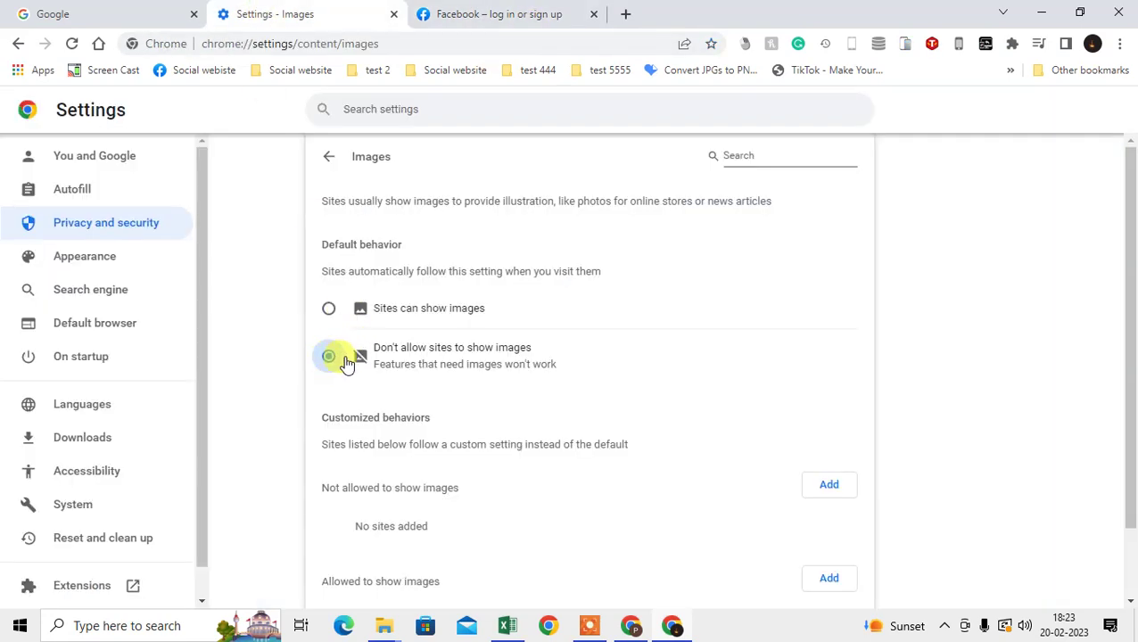
pyautogui.click(327, 310)
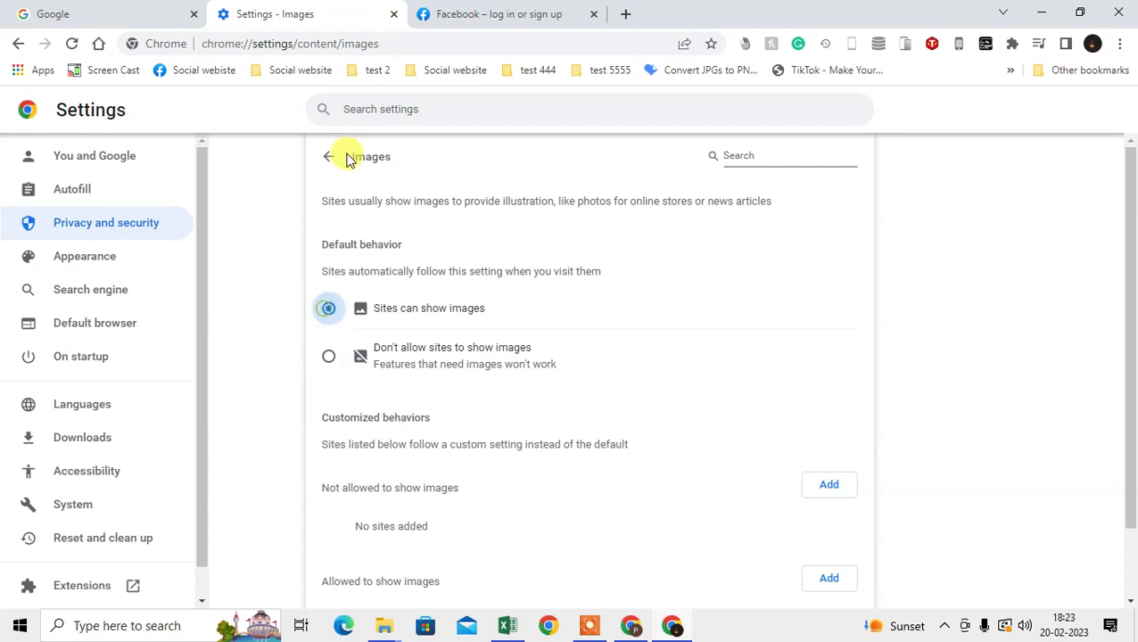
pyautogui.click(328, 161)
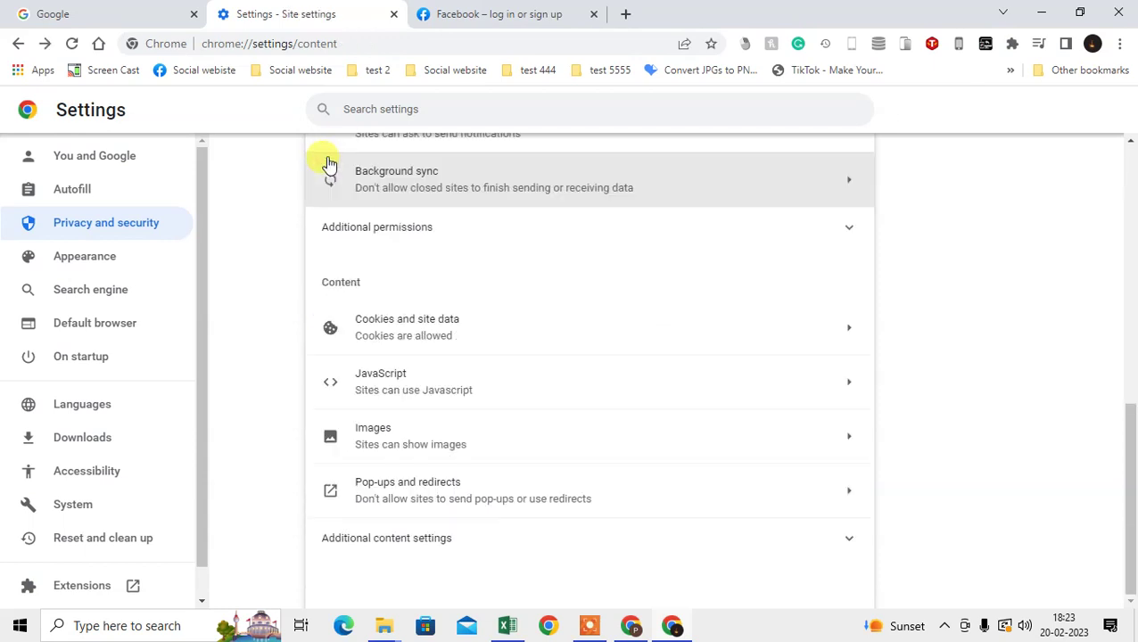
pyautogui.scroll(5, 328, 164)
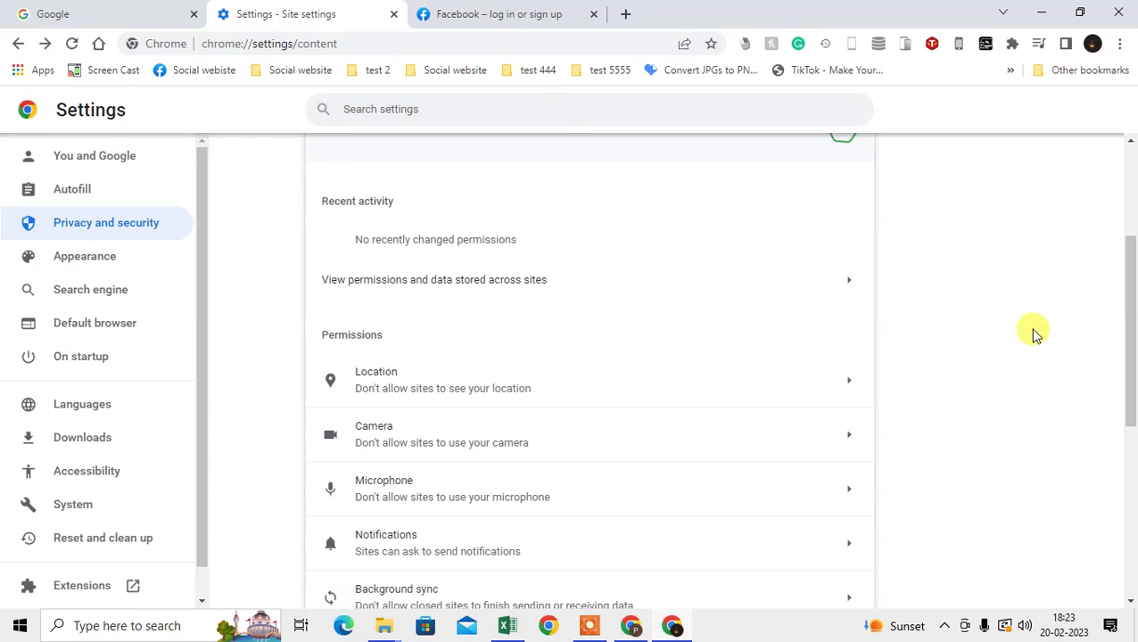
pyautogui.click(539, 14)
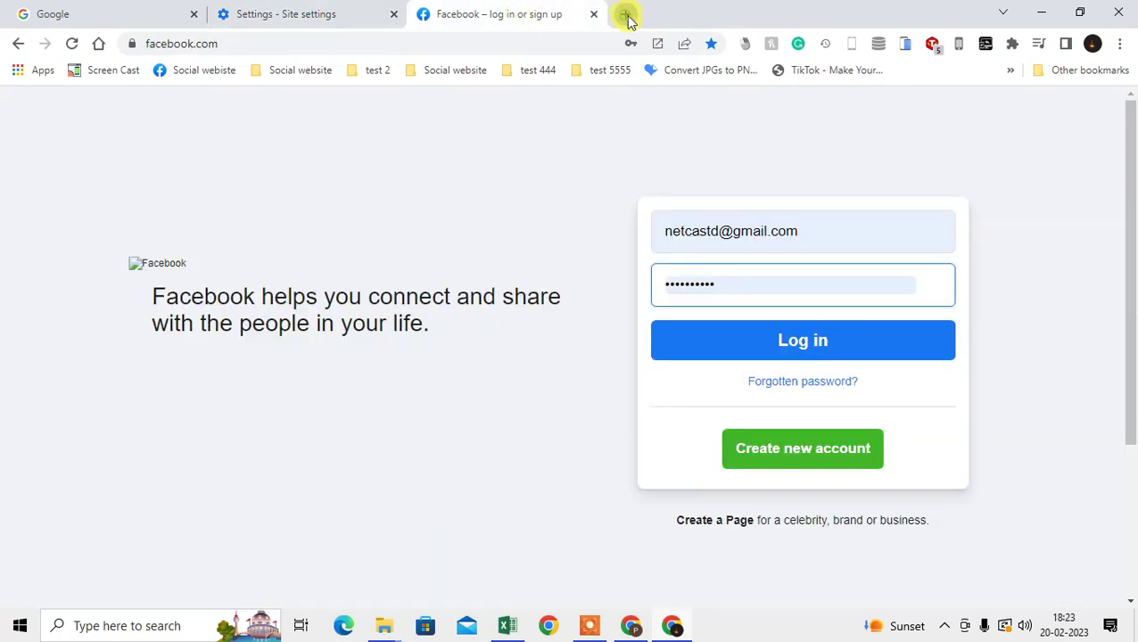
# In a new tab, open Manage extensions from the puzzle-piece menu and expand its side navigation
pyautogui.click(626, 16)
pyautogui.write('chro')
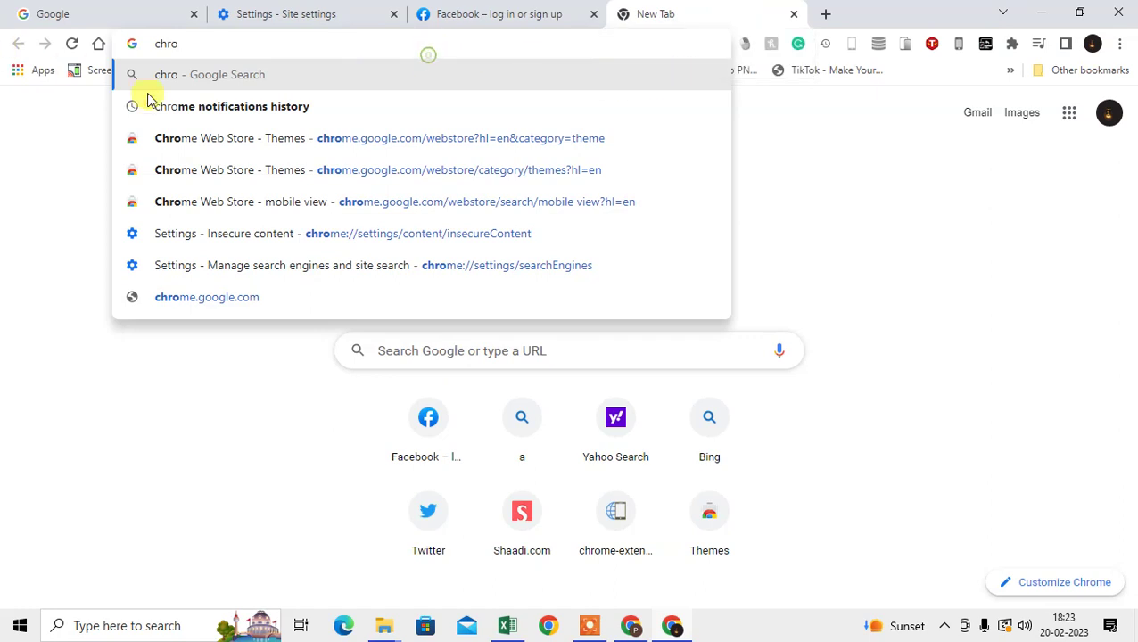
pyautogui.press('BackSpace')
pyautogui.press('BackSpace')
pyautogui.press('BackSpace')
pyautogui.press('BackSpace')
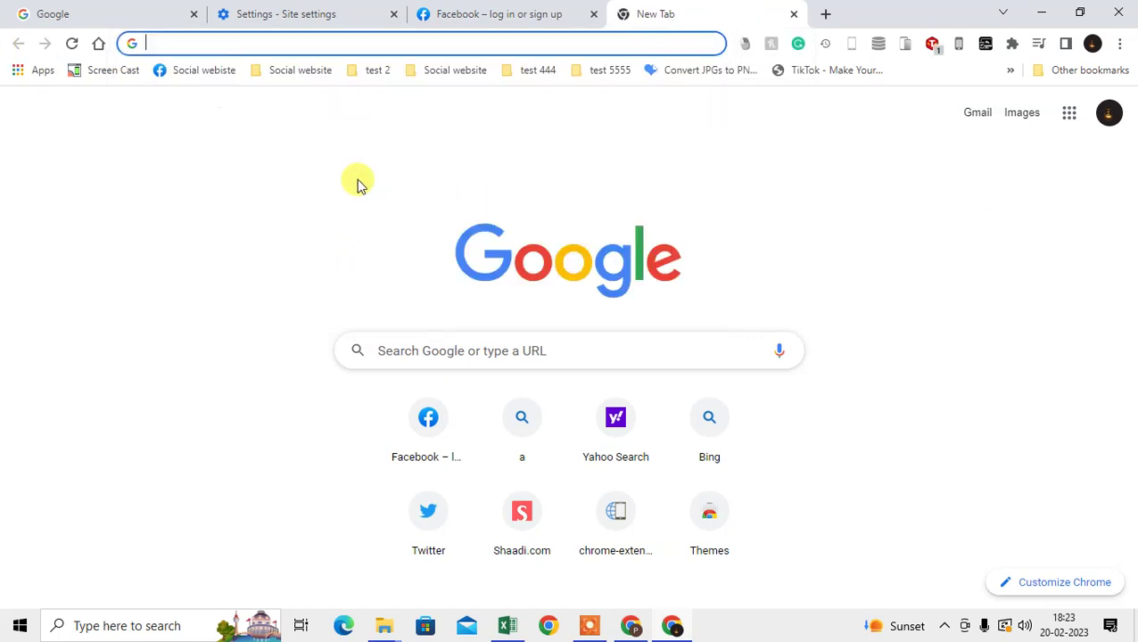
pyautogui.click(1012, 44)
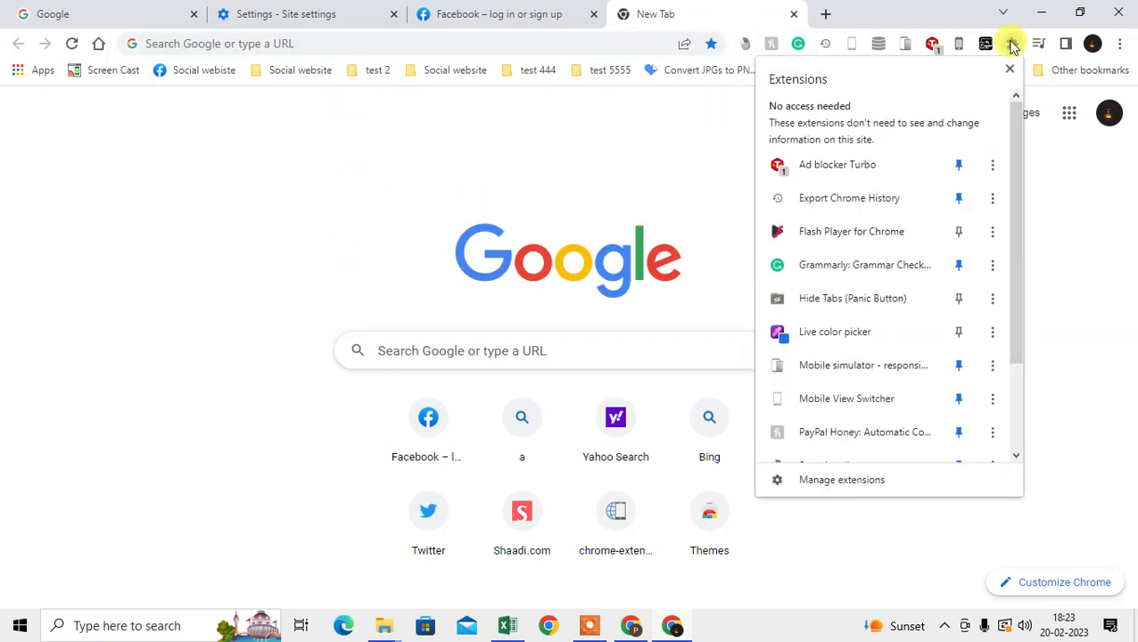
pyautogui.scroll(-1, 825, 419)
pyautogui.click(820, 478)
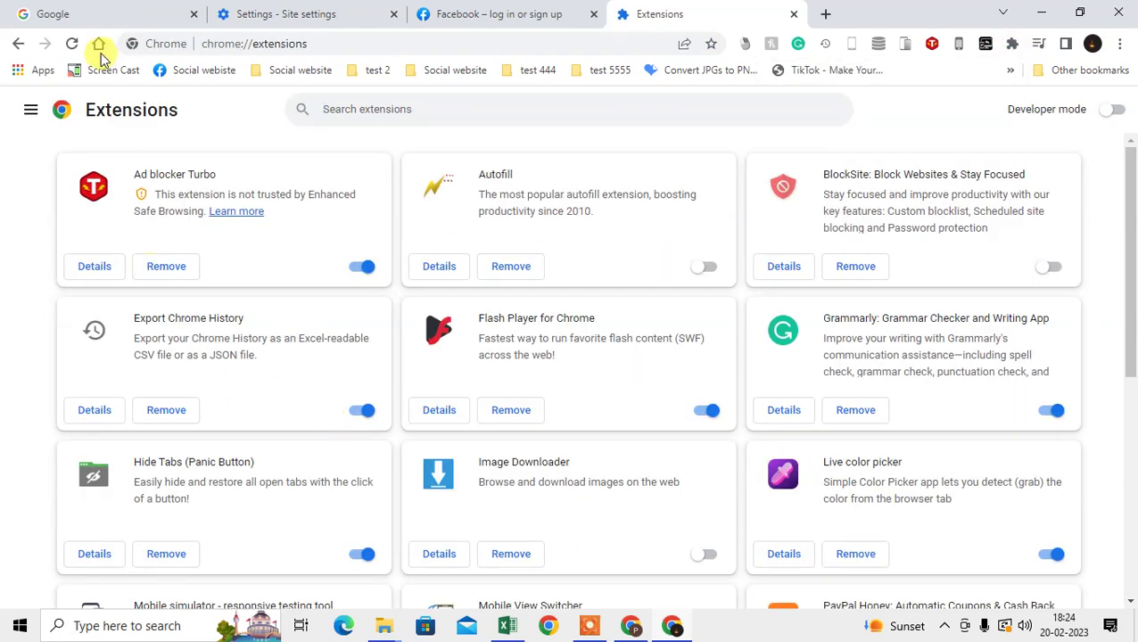
pyautogui.click(23, 113)
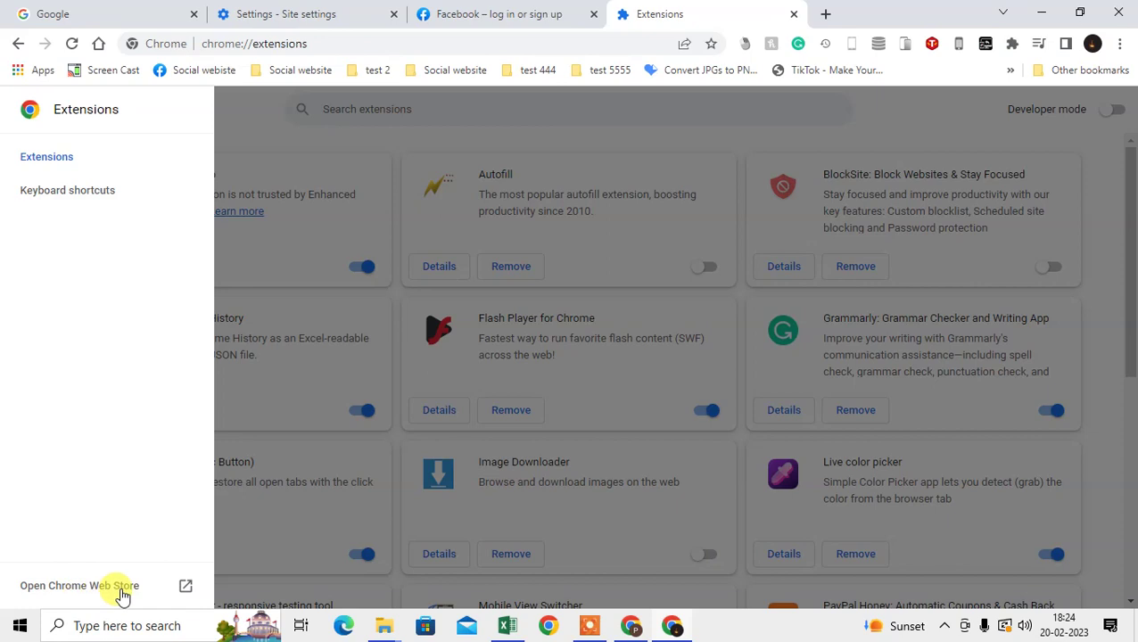
# Open the Chrome Web Store and search for 'data saver'
pyautogui.click(87, 586)
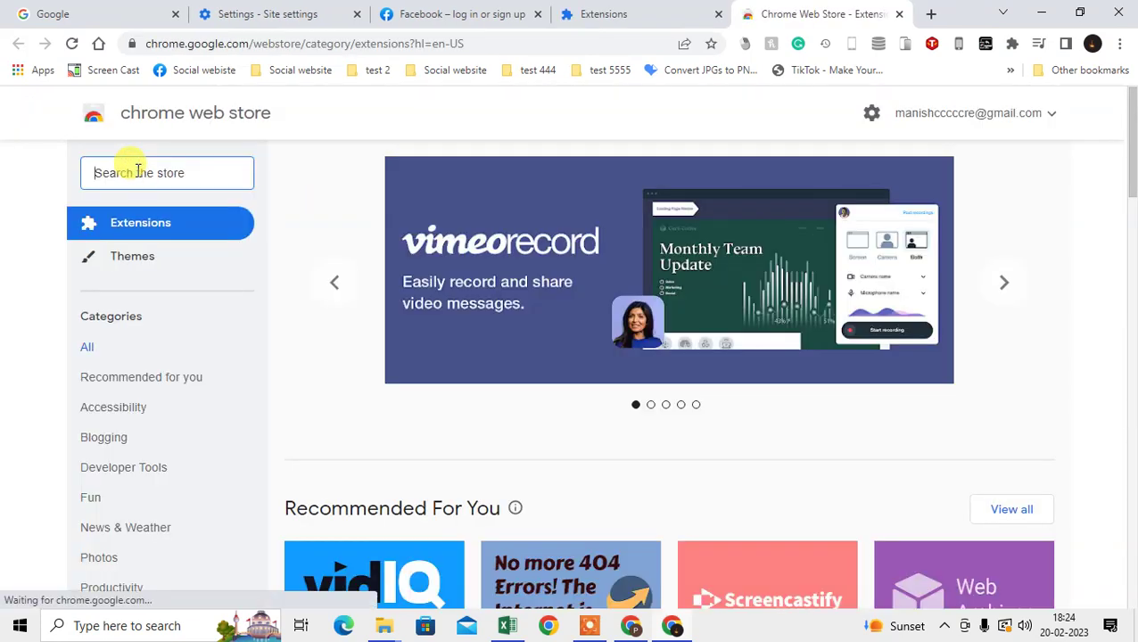
pyautogui.write('data s')
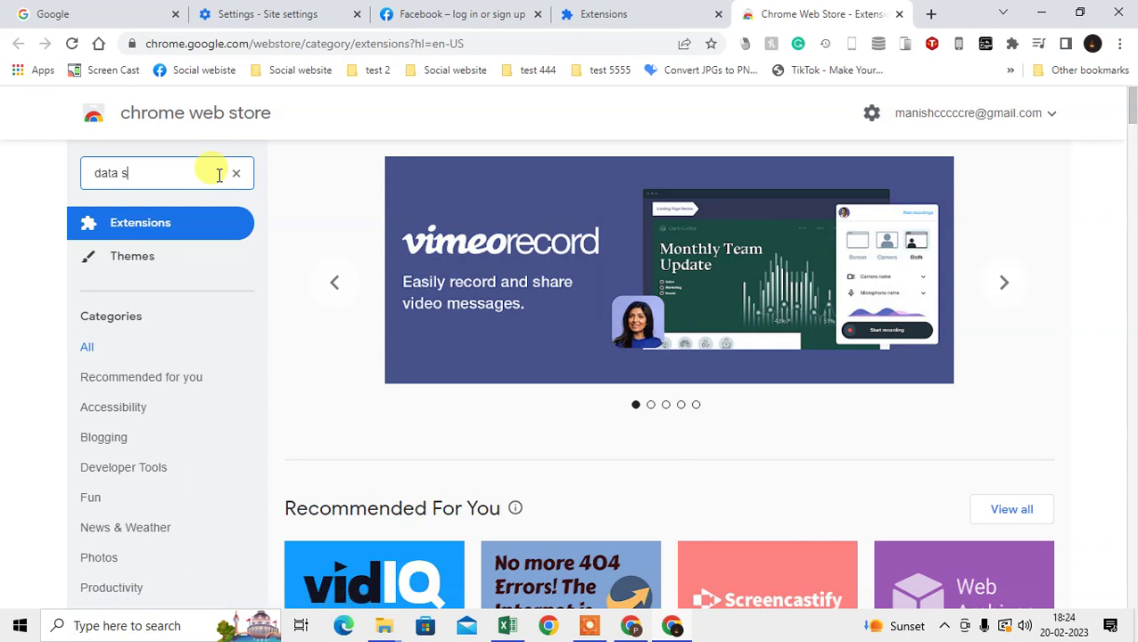
pyautogui.write('aver')
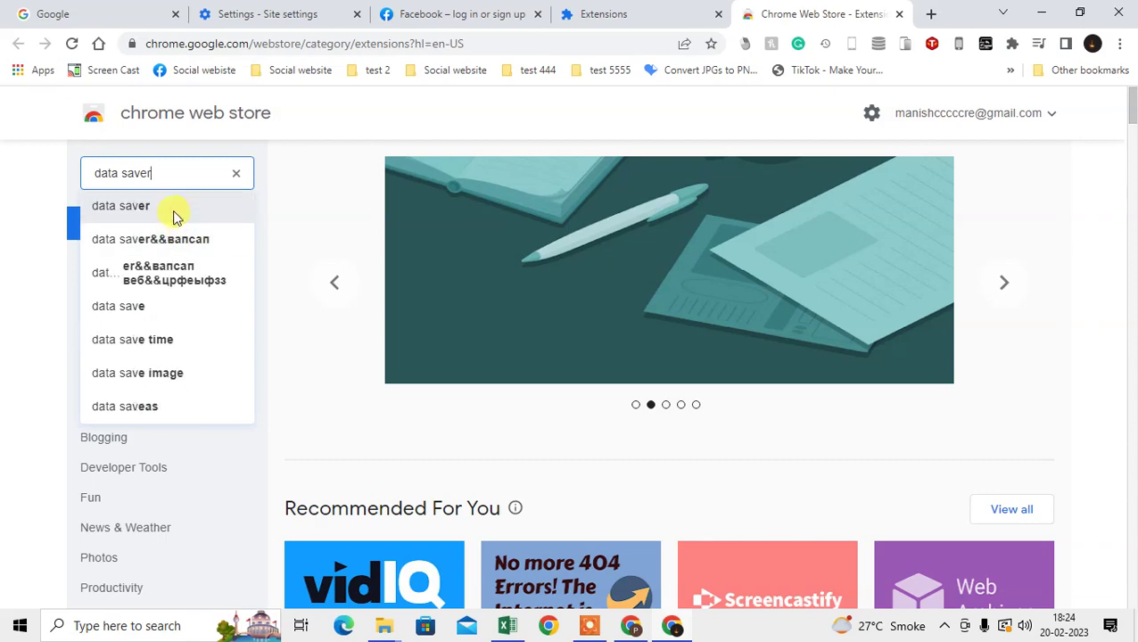
pyautogui.click(174, 214)
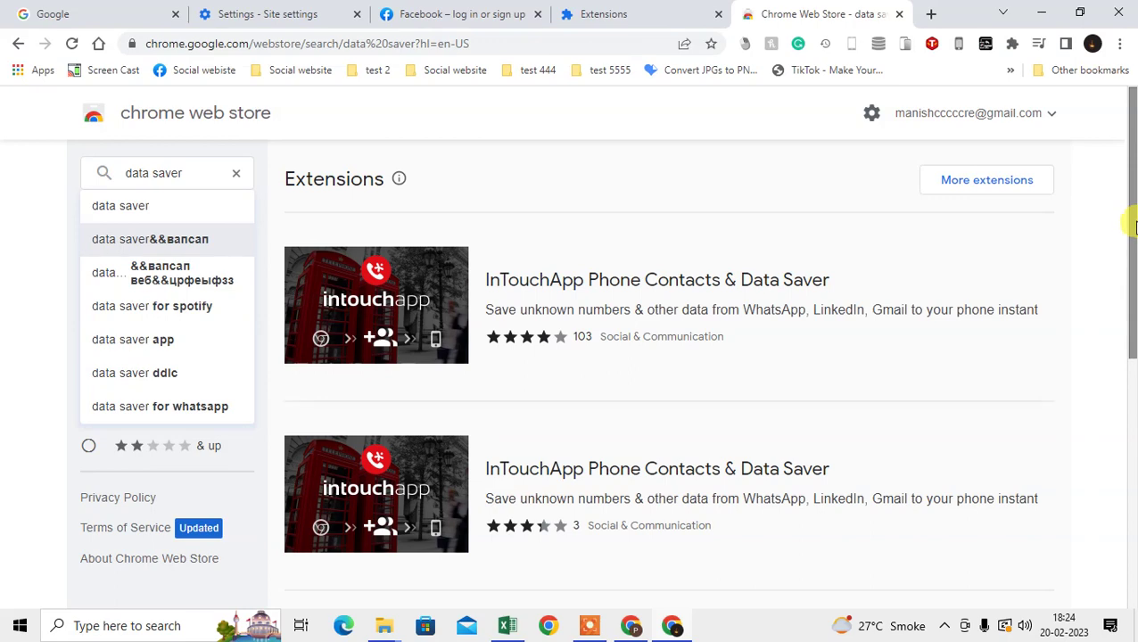
pyautogui.click(673, 176)
pyautogui.scroll(-4, 874, 251)
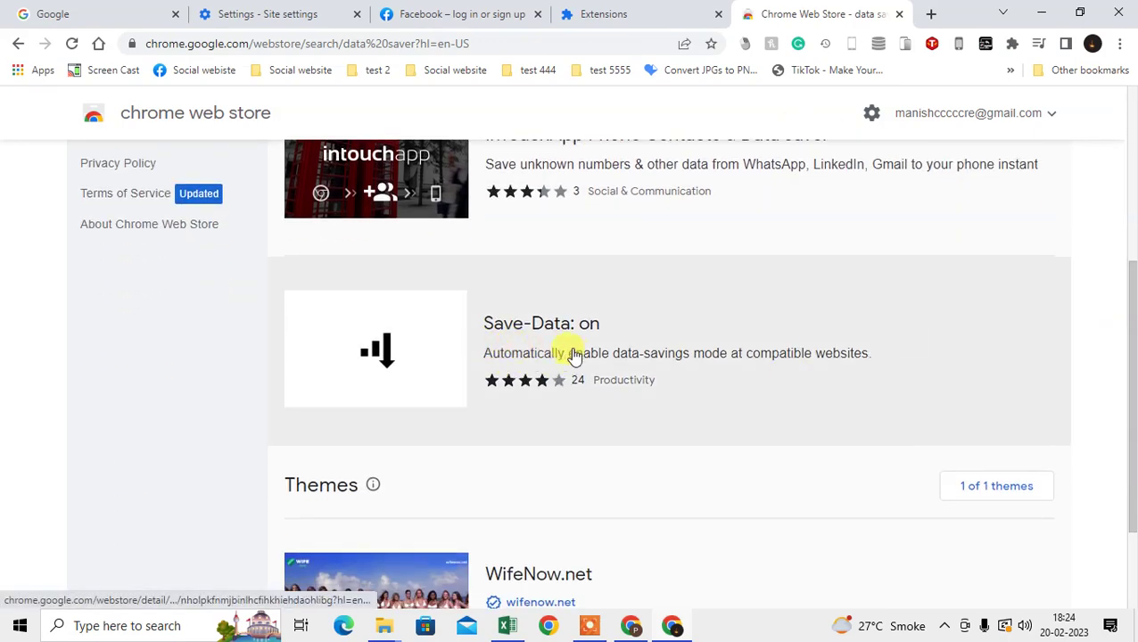
# Open the Save-Data: on listing and confirm Add to Chrome > Add extension
pyautogui.click(629, 354)
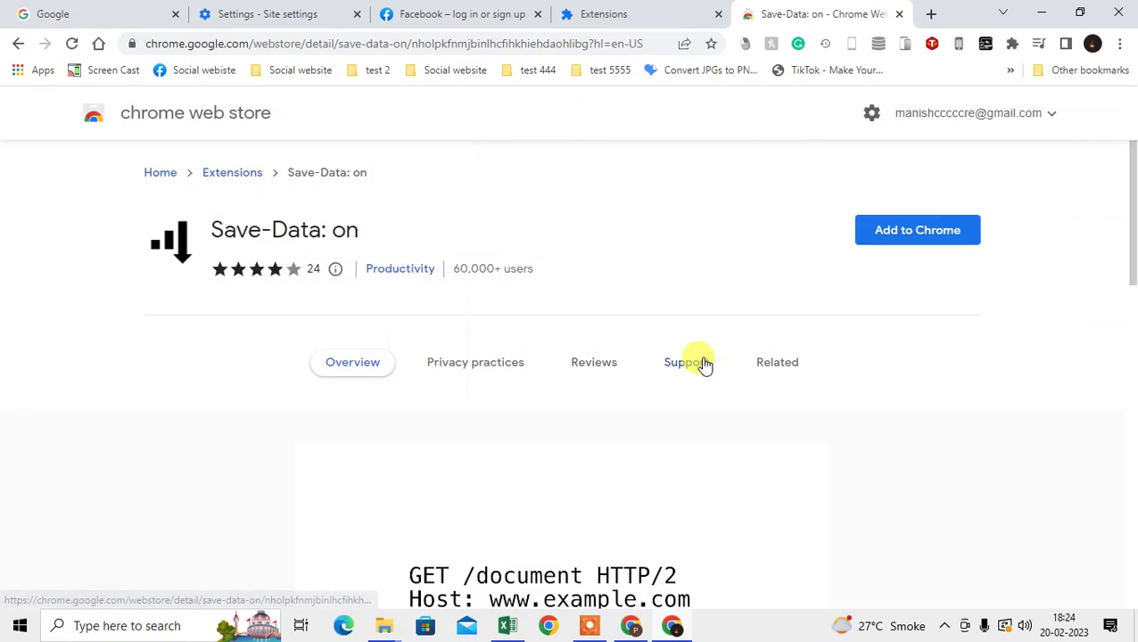
pyautogui.moveTo(452, 270); pyautogui.dragTo(541, 267)
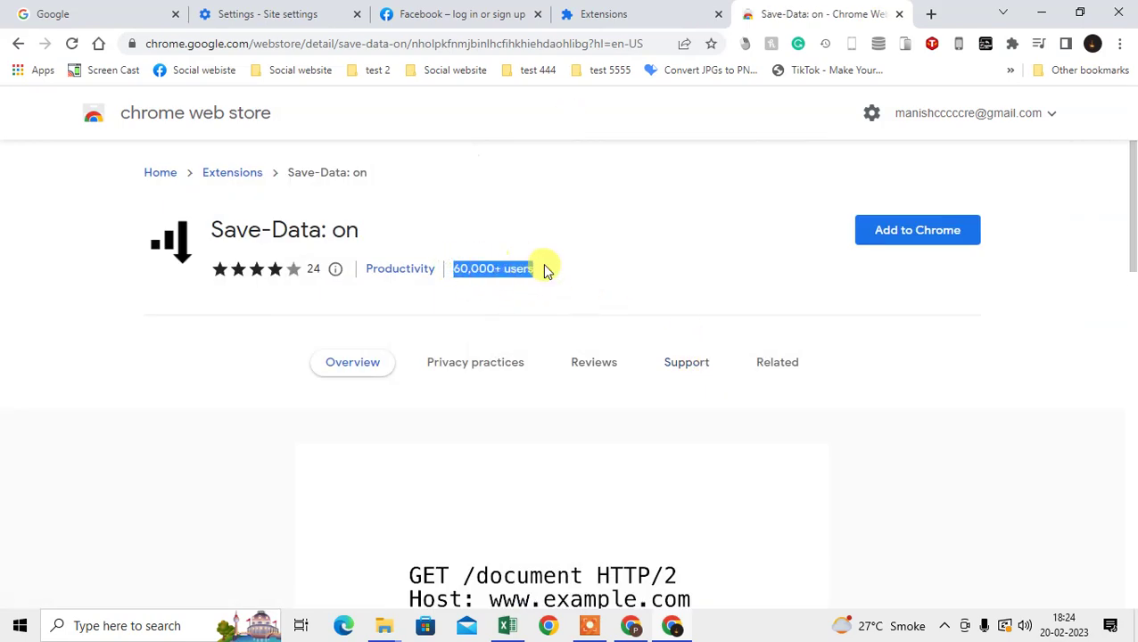
pyautogui.scroll(-2, 842, 284)
pyautogui.scroll(2, 910, 239)
pyautogui.click(908, 233)
pyautogui.click(597, 190)
pyautogui.click(602, 190)
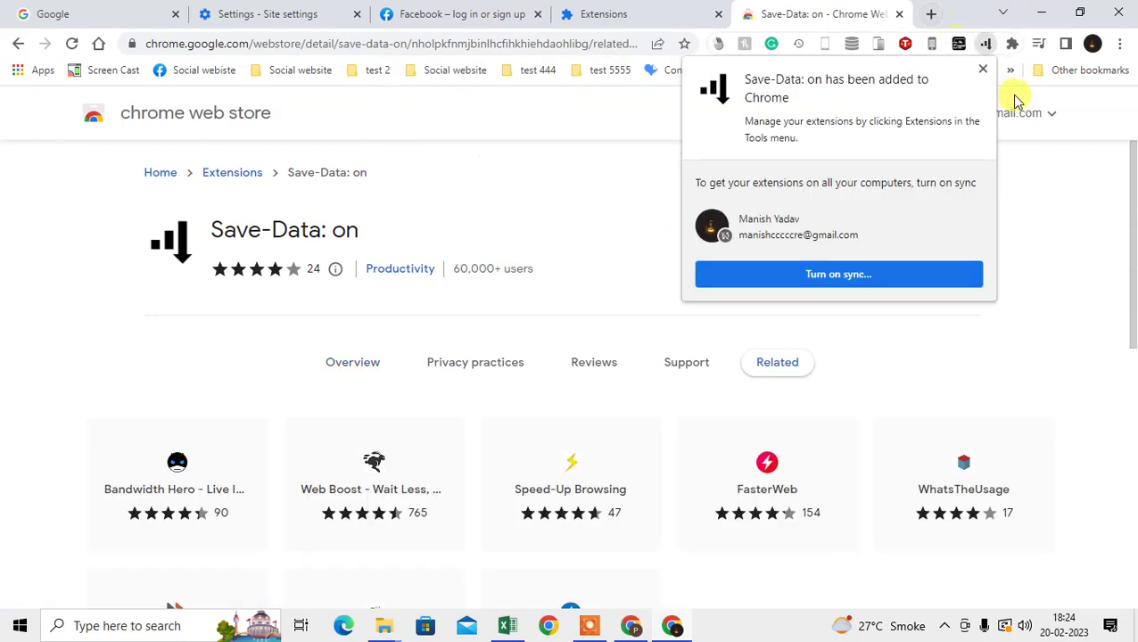
# Pin the Save-Data: on extension to the Chrome toolbar from the Extensions list
pyautogui.click(931, 14)
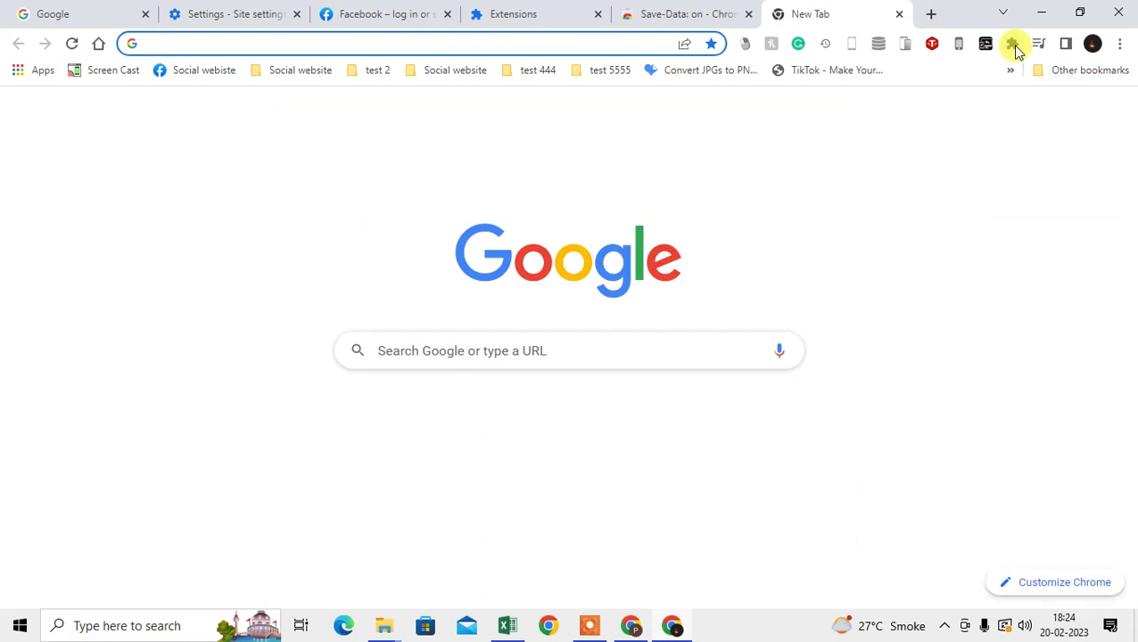
pyautogui.click(1012, 45)
pyautogui.scroll(-4, 902, 289)
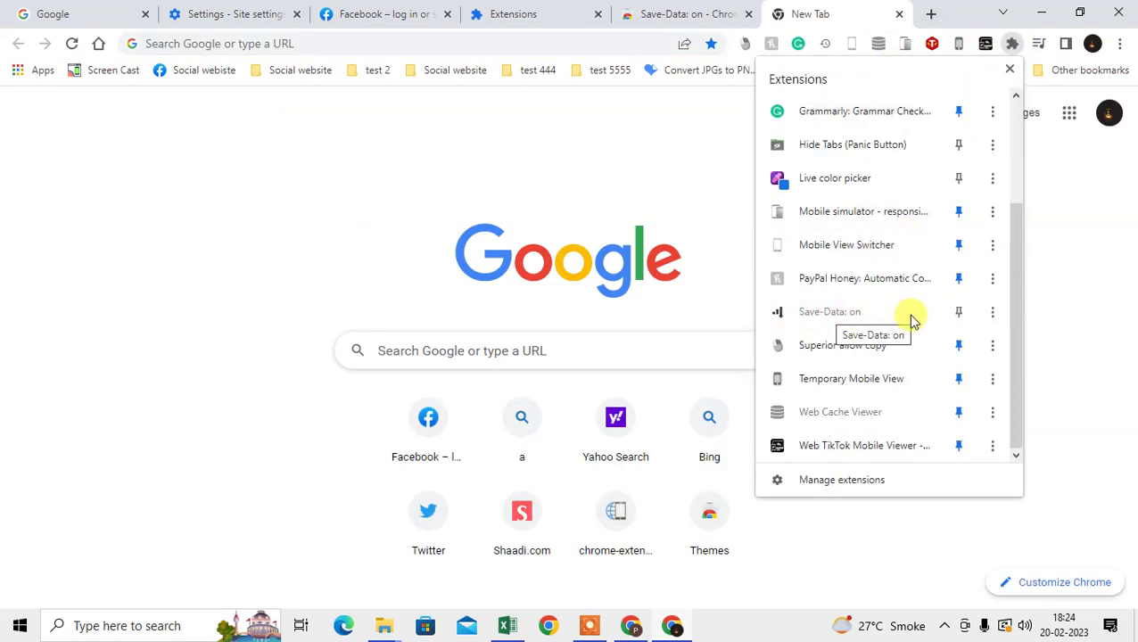
pyautogui.click(958, 311)
# Open the Save-Data: on homepage from its toolbar icon's context menu
pyautogui.click(954, 12)
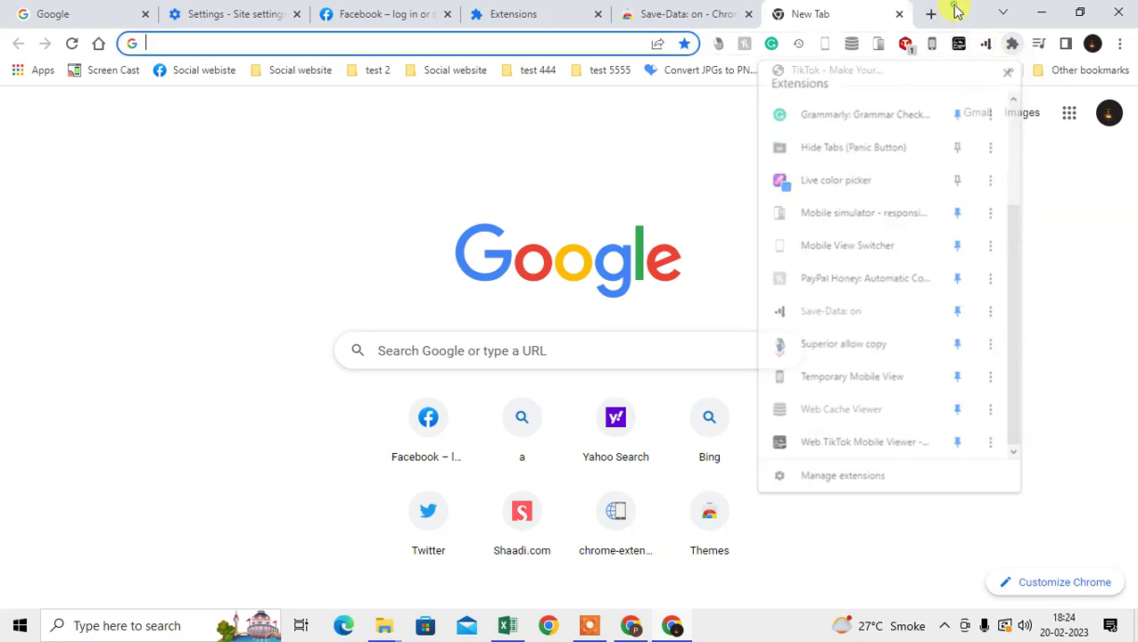
pyautogui.rightClick(986, 43)
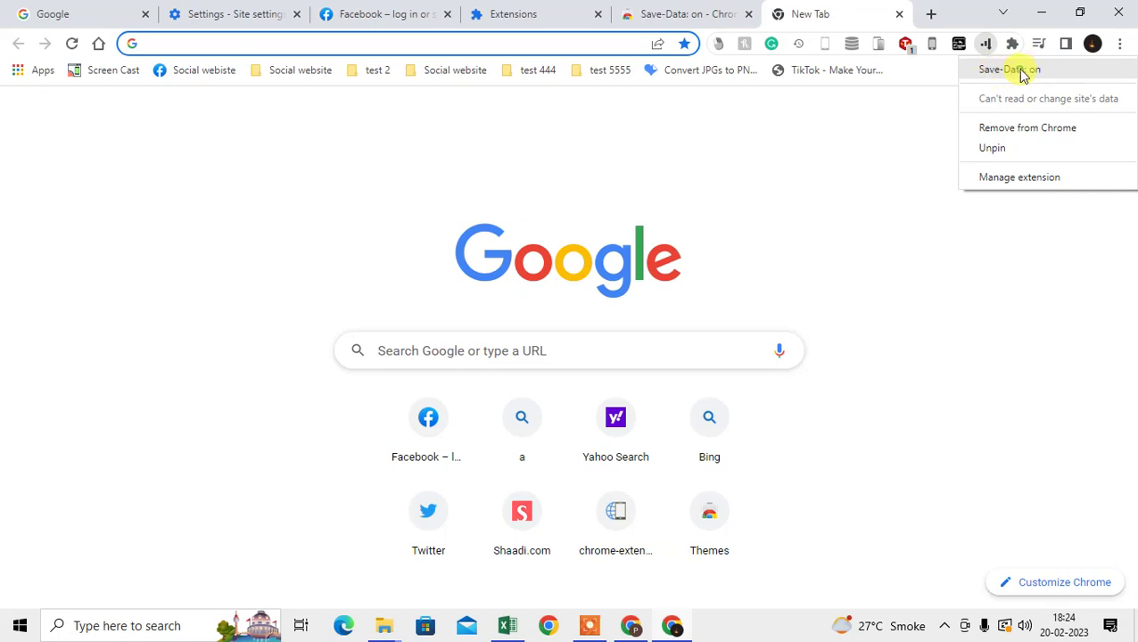
pyautogui.click(1008, 69)
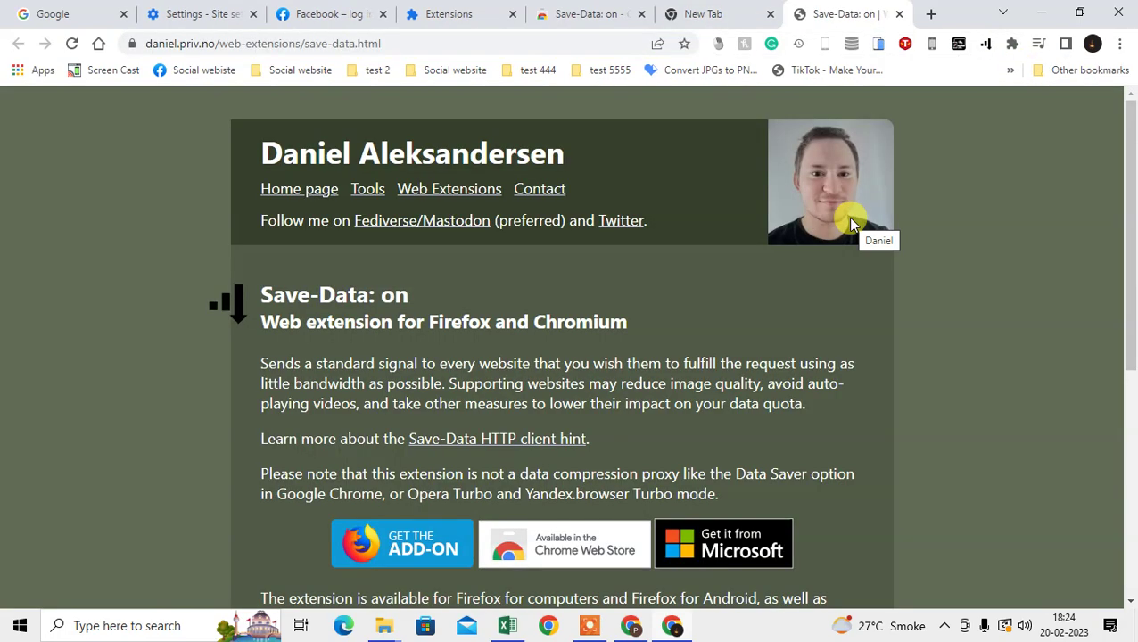